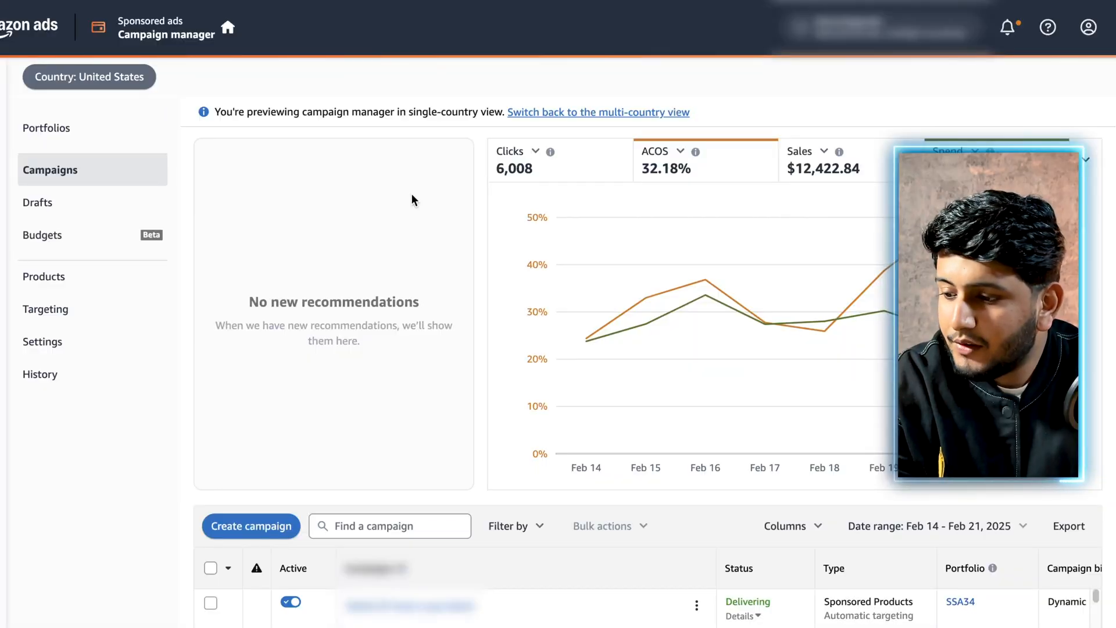
Step: Start creating a new campaign from the campaign list
{"action": "scroll", "coordinate": [412, 200], "scroll_direction": "down", "scroll_amount": 1}
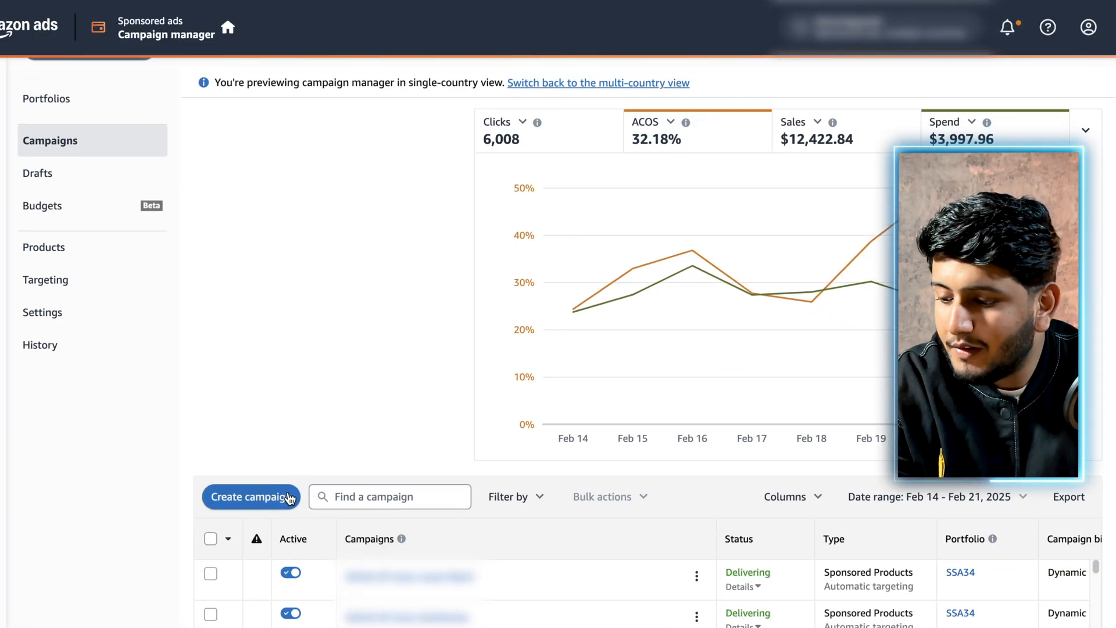
{"action": "left_click", "coordinate": [281, 498]}
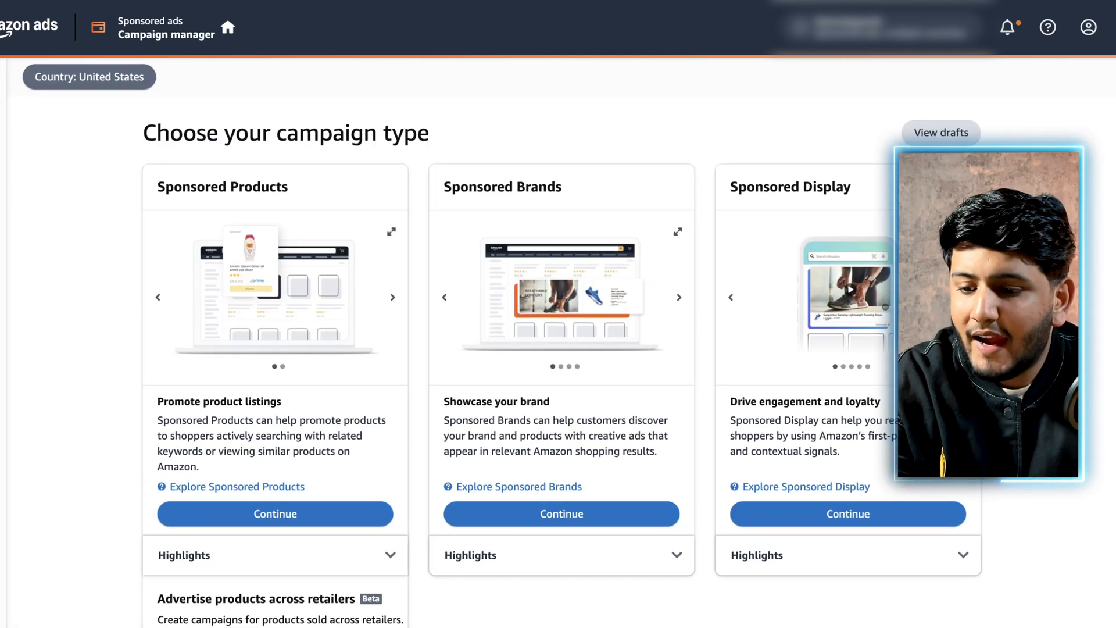
Step: Enlarge the Sponsored Display preview, go through its ad placement examples, and close it
{"action": "left_click", "coordinate": [797, 251]}
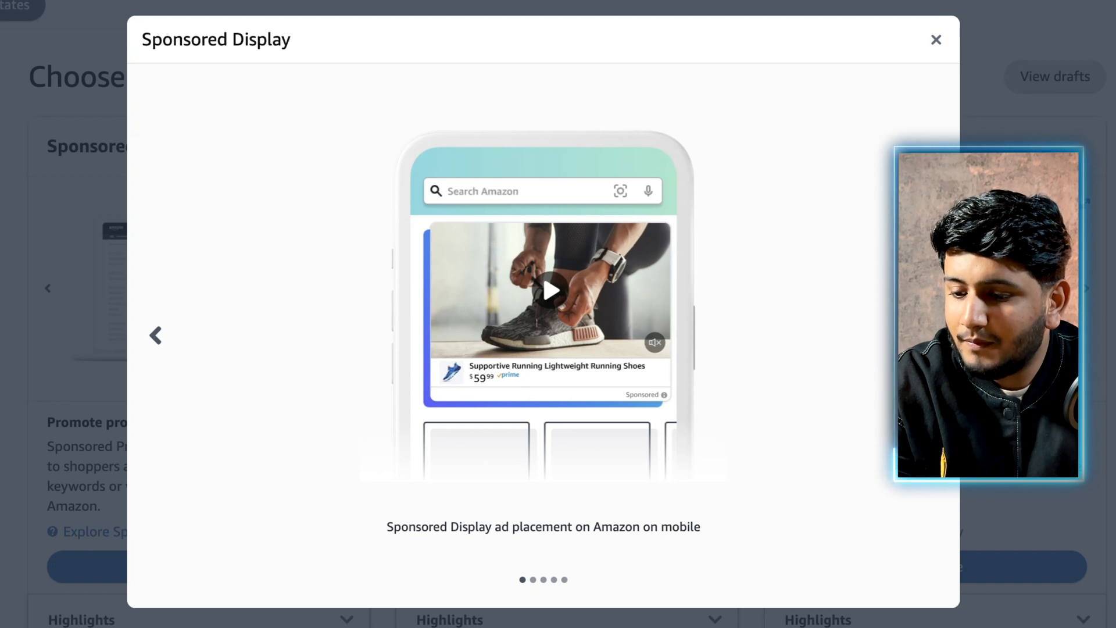
{"action": "left_click", "coordinate": [932, 335]}
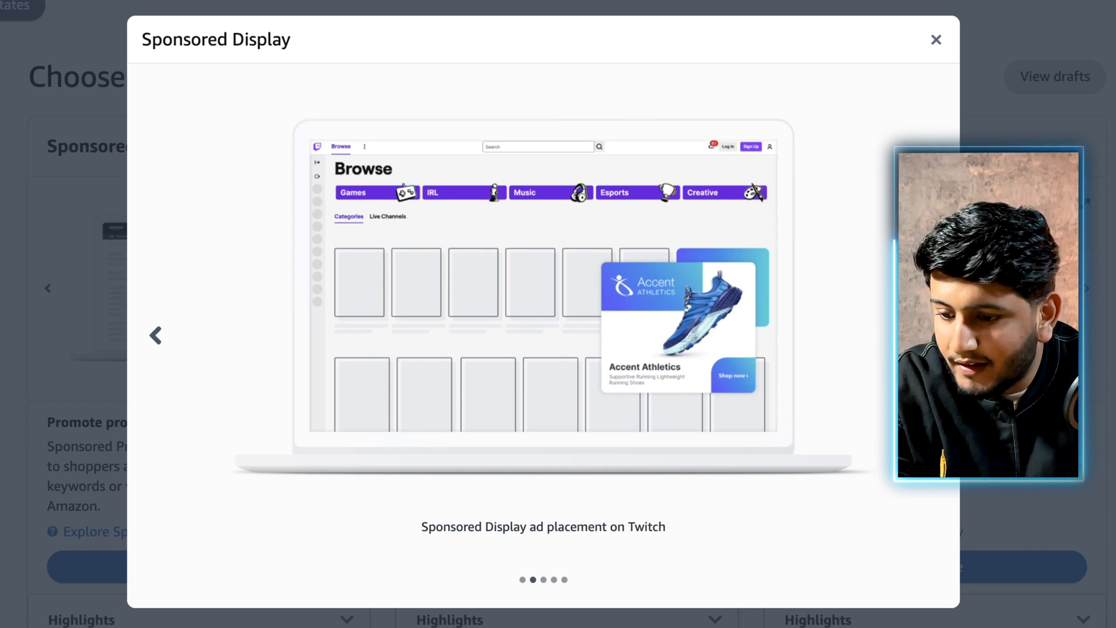
{"action": "left_click", "coordinate": [931, 336]}
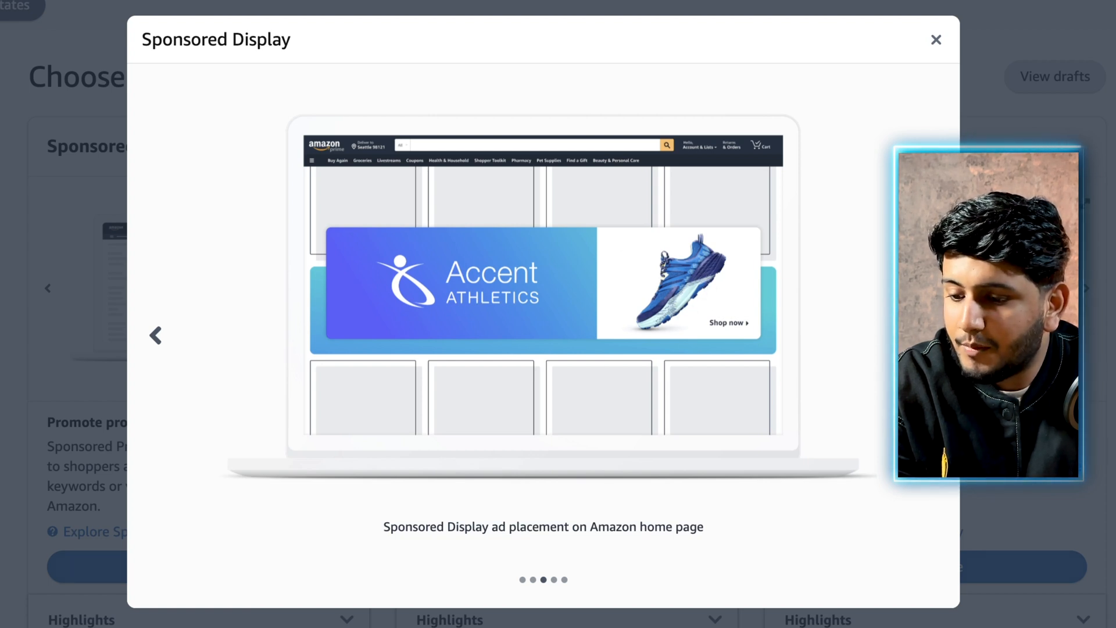
{"action": "left_click", "coordinate": [932, 335]}
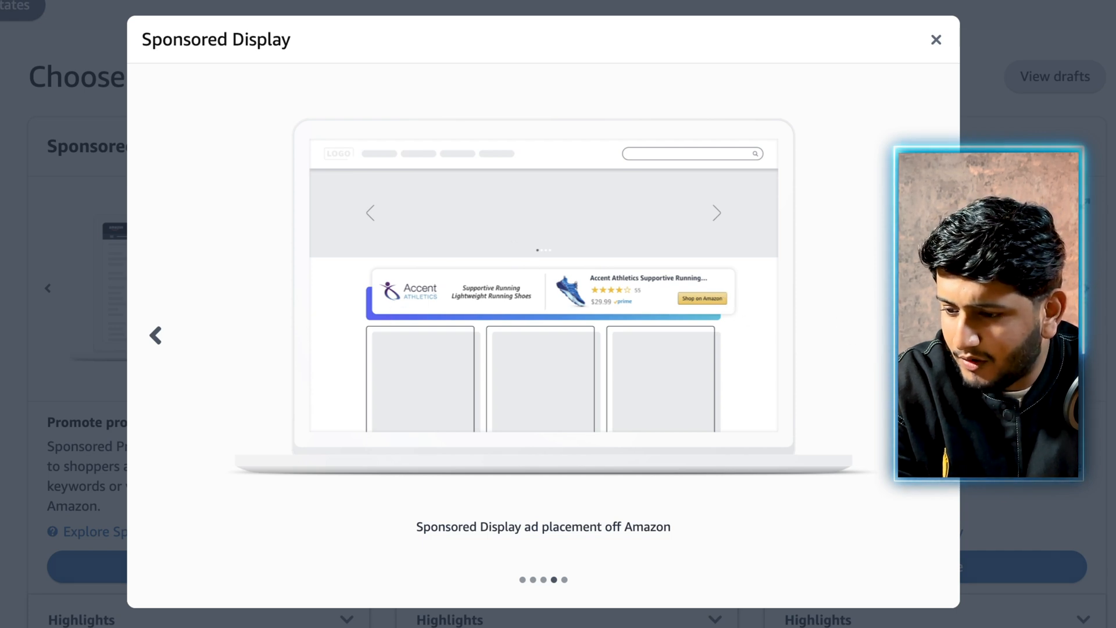
{"action": "left_click", "coordinate": [932, 335]}
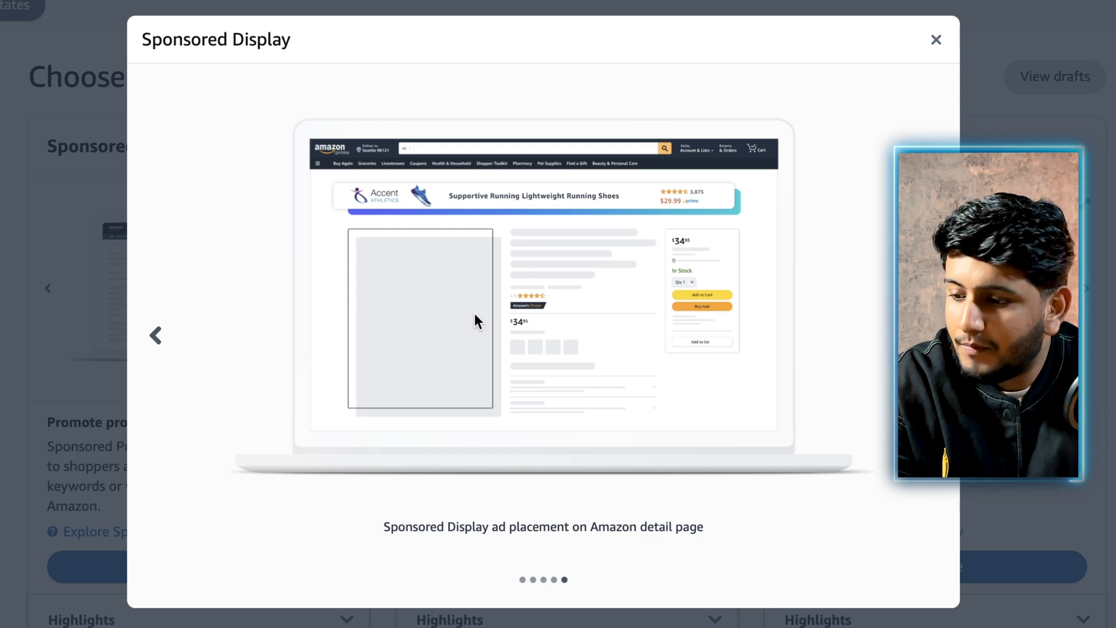
{"action": "left_click", "coordinate": [932, 335]}
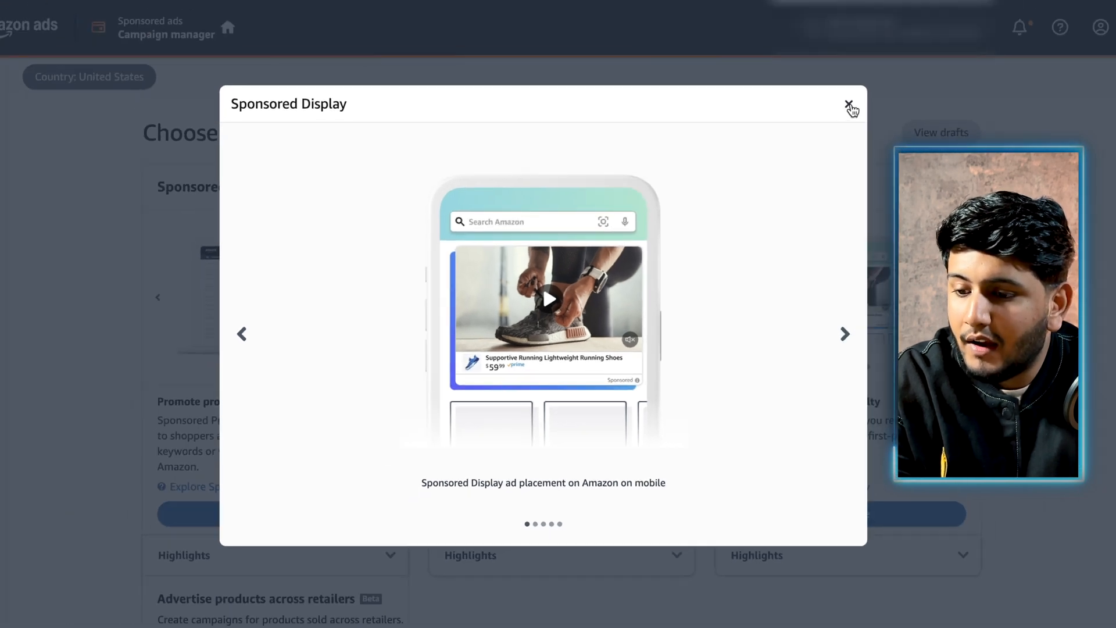
{"action": "left_click", "coordinate": [850, 106]}
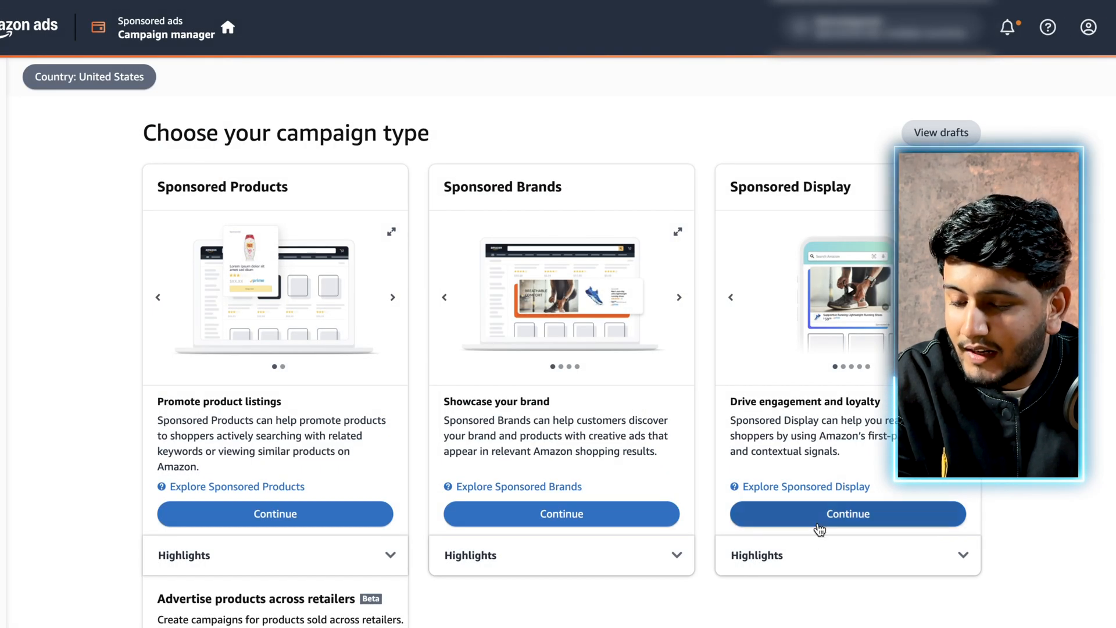
Step: Choose Sponsored Display as the campaign type and open the campaign name for editing
{"action": "left_click", "coordinate": [806, 503]}
{"action": "left_click", "coordinate": [188, 233]}
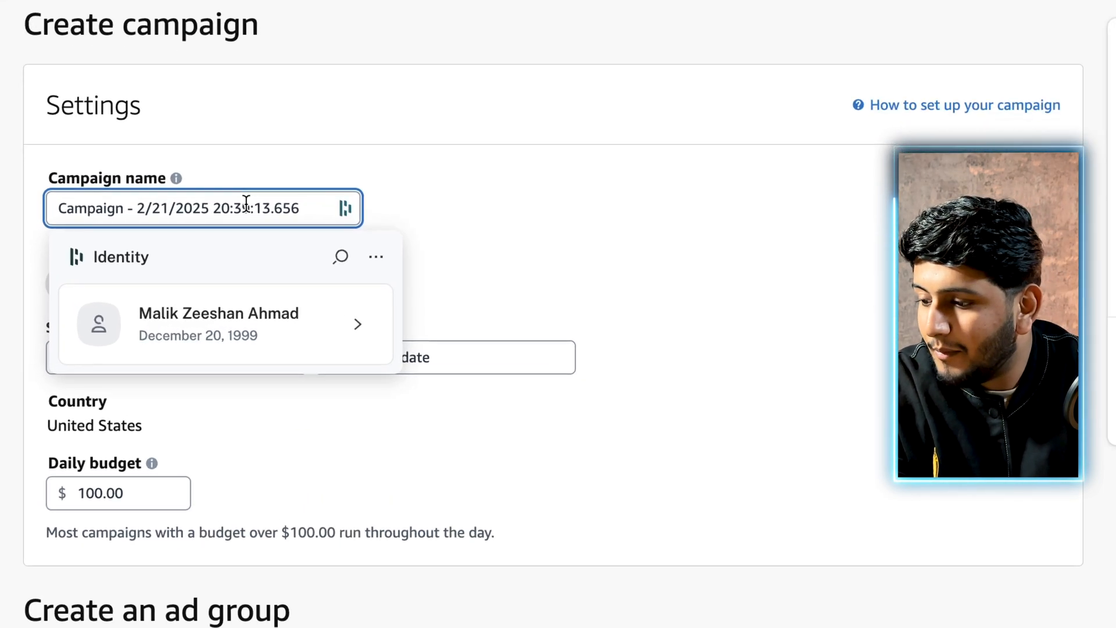
{"action": "left_click", "coordinate": [254, 118]}
{"action": "left_click", "coordinate": [228, 177]}
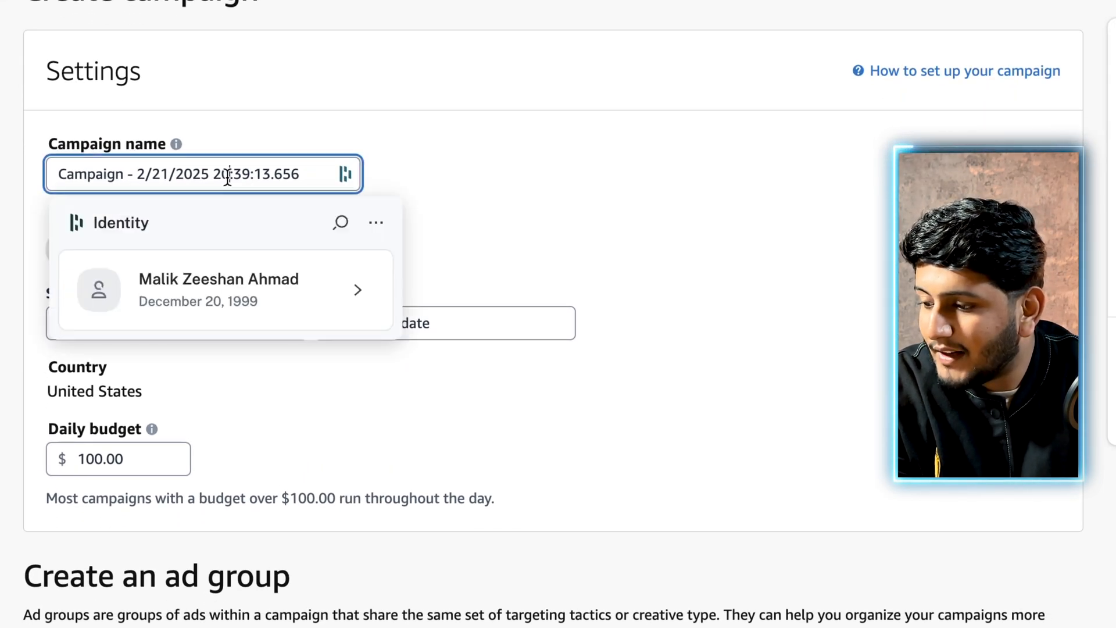
Step: Review the campaign's name, portfolio, start and end dates, country and daily budget settings
{"action": "scroll", "coordinate": [227, 177], "scroll_direction": "down", "scroll_amount": 1}
{"action": "left_click", "coordinate": [539, 66]}
{"action": "left_click", "coordinate": [260, 112]}
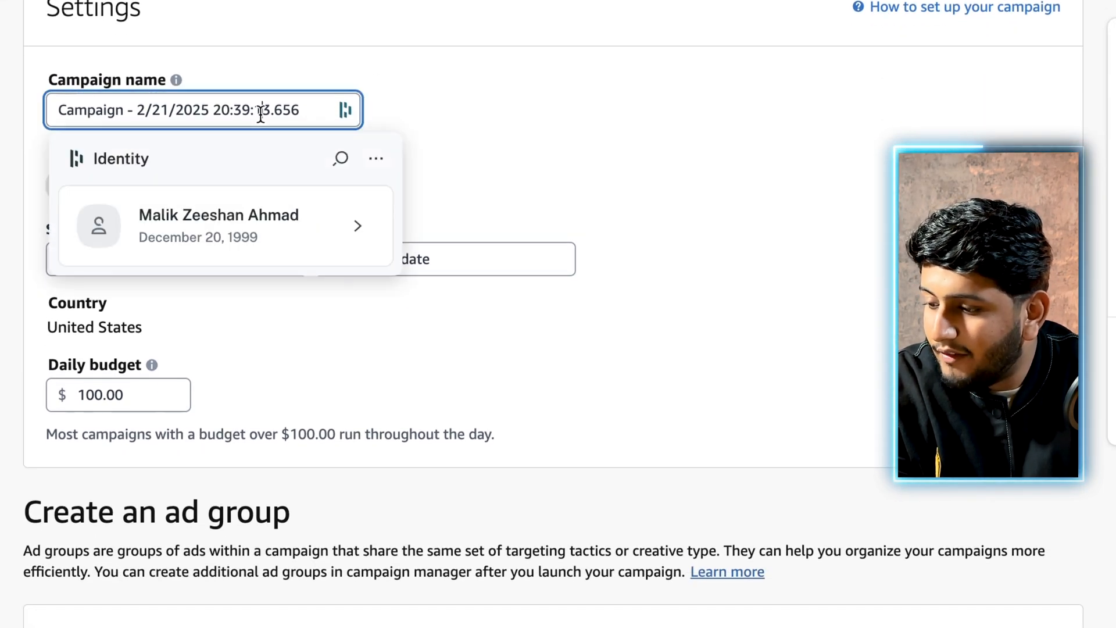
{"action": "scroll", "coordinate": [260, 115], "scroll_direction": "down", "scroll_amount": 1}
{"action": "left_click", "coordinate": [571, 118]}
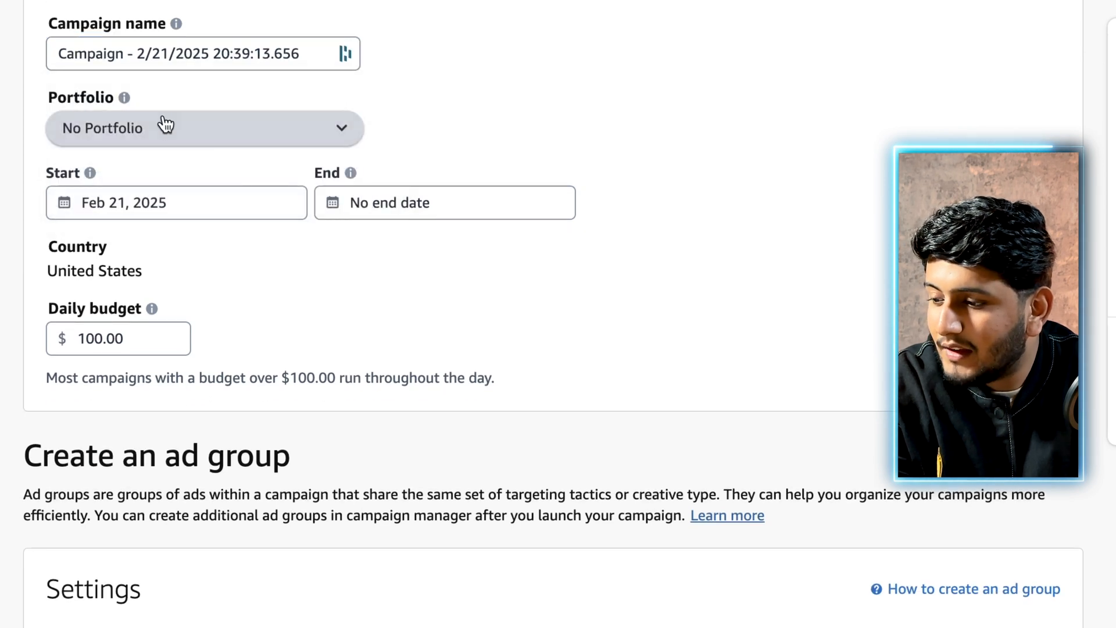
{"action": "mouse_move", "coordinate": [125, 99]}
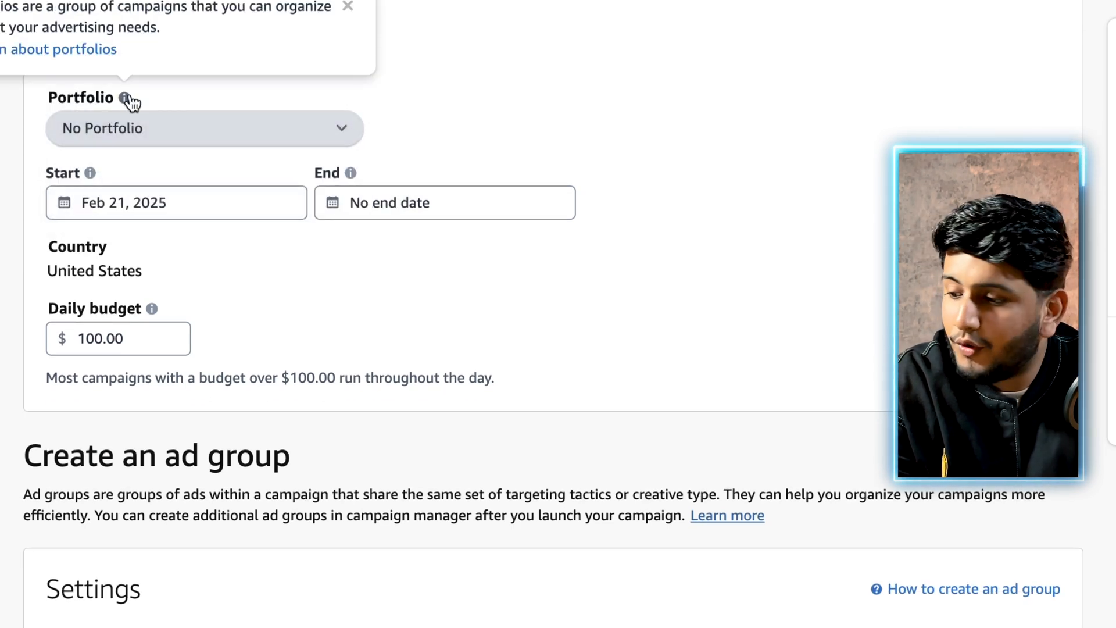
{"action": "scroll", "coordinate": [131, 102], "scroll_direction": "down", "scroll_amount": 2}
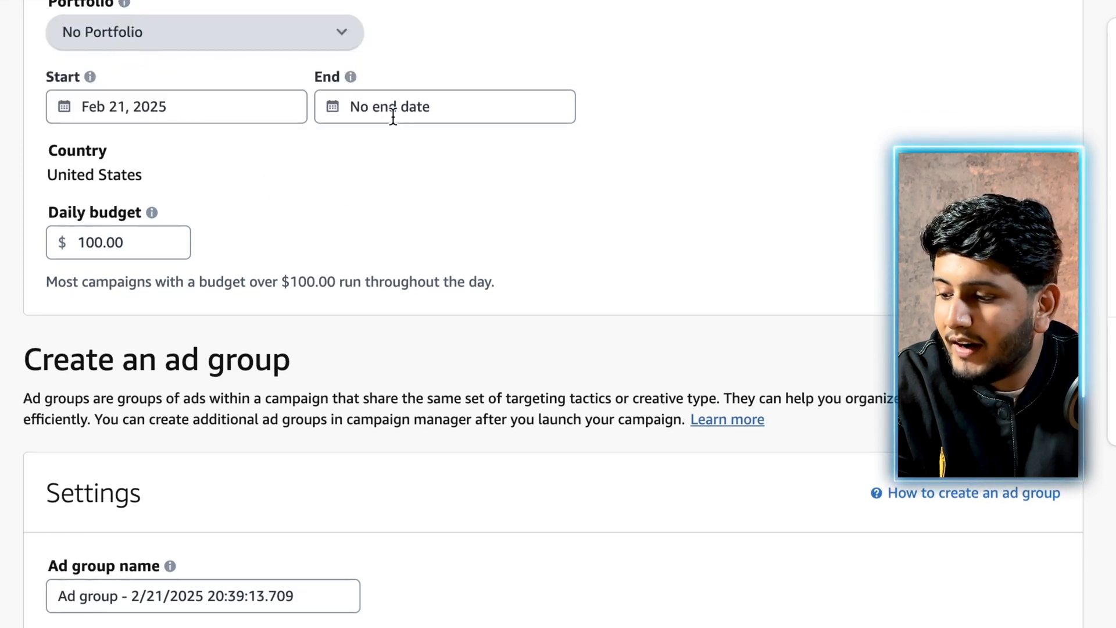
{"action": "scroll", "coordinate": [374, 187], "scroll_direction": "down", "scroll_amount": 1}
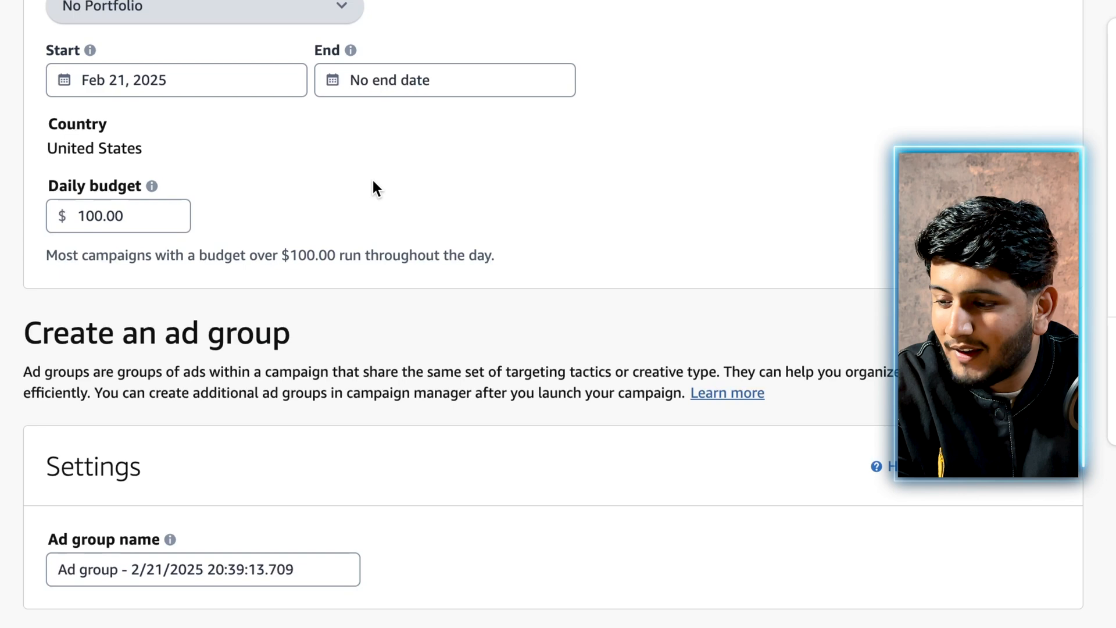
{"action": "scroll", "coordinate": [373, 183], "scroll_direction": "down", "scroll_amount": 2}
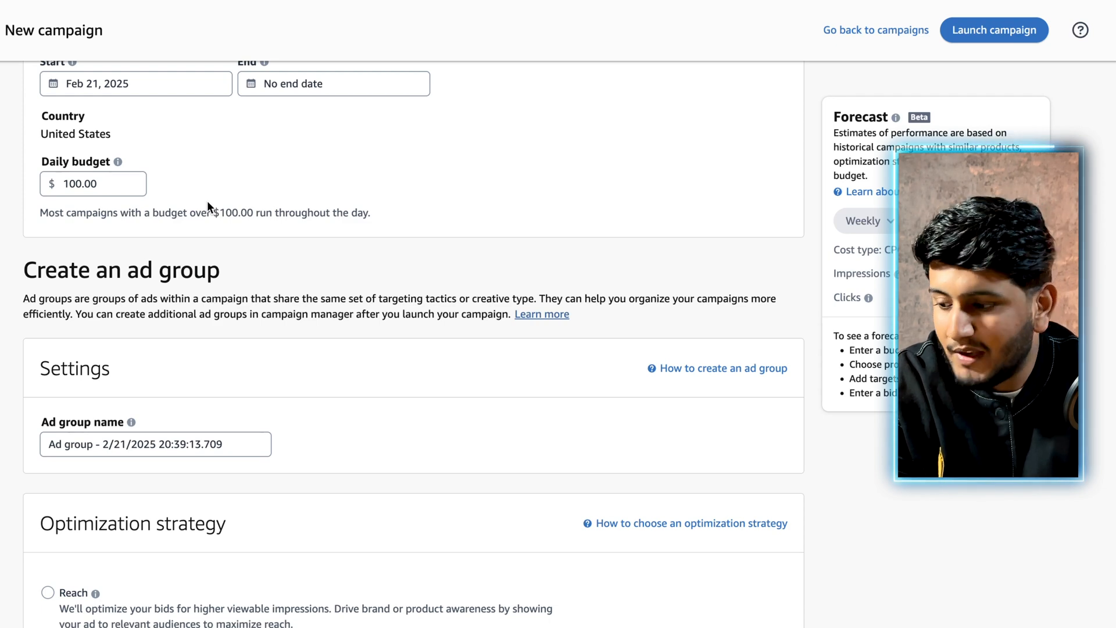
{"action": "scroll", "coordinate": [207, 201], "scroll_direction": "down", "scroll_amount": 1}
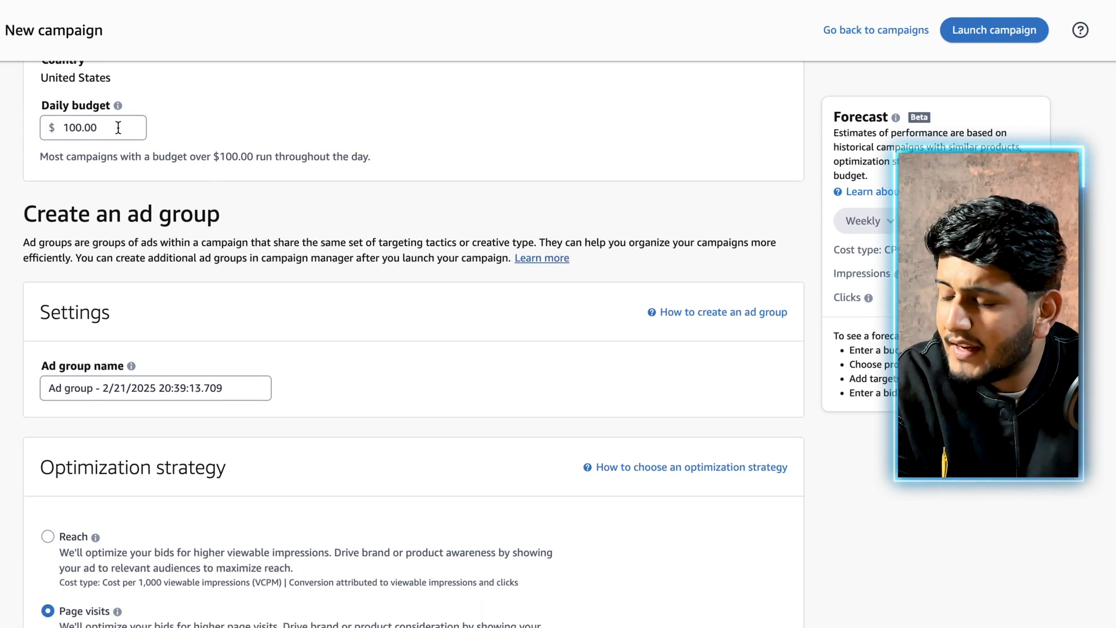
{"action": "scroll", "coordinate": [119, 128], "scroll_direction": "down", "scroll_amount": 1}
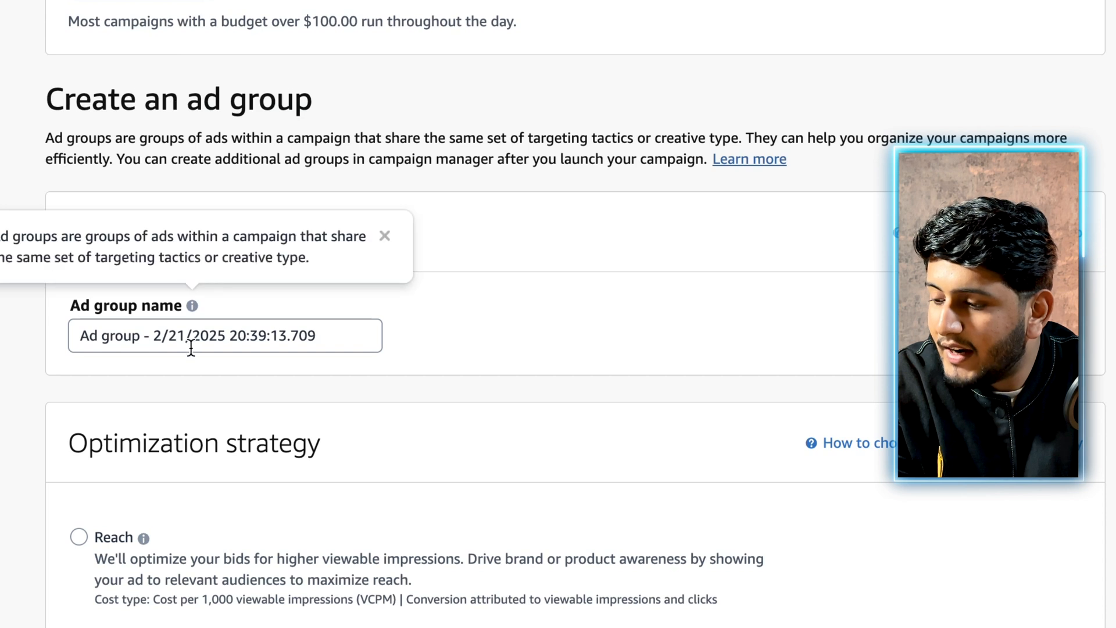
Step: Set the ad group's optimization strategy to Conversions
{"action": "left_click", "coordinate": [190, 340]}
{"action": "scroll", "coordinate": [191, 342], "scroll_direction": "down", "scroll_amount": 1}
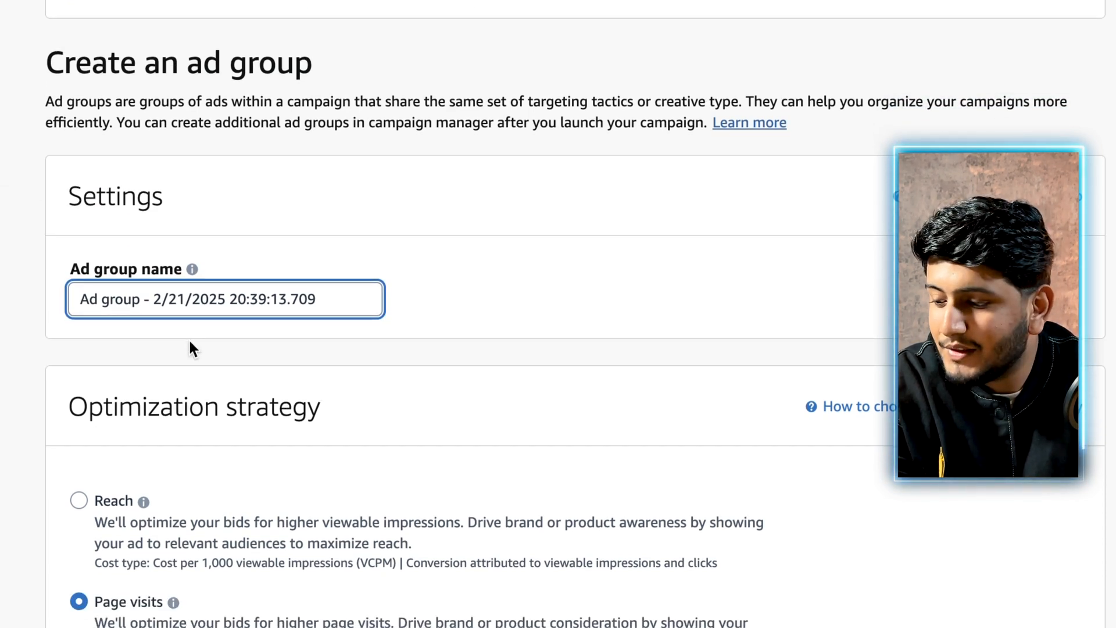
{"action": "scroll", "coordinate": [190, 436], "scroll_direction": "down", "scroll_amount": 1}
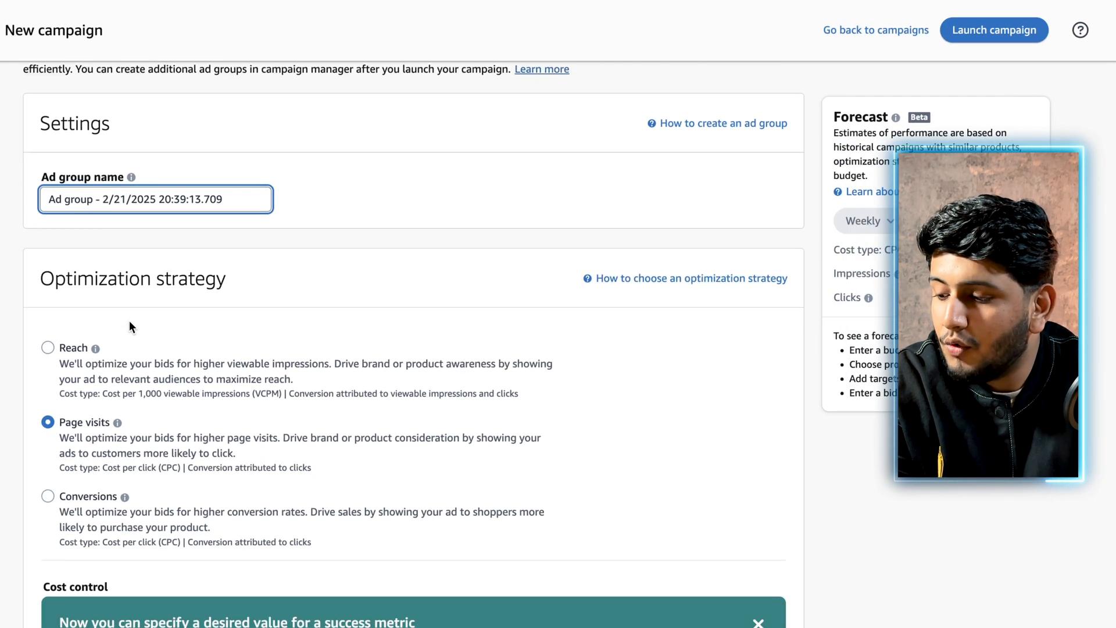
{"action": "scroll", "coordinate": [129, 322], "scroll_direction": "down", "scroll_amount": 2}
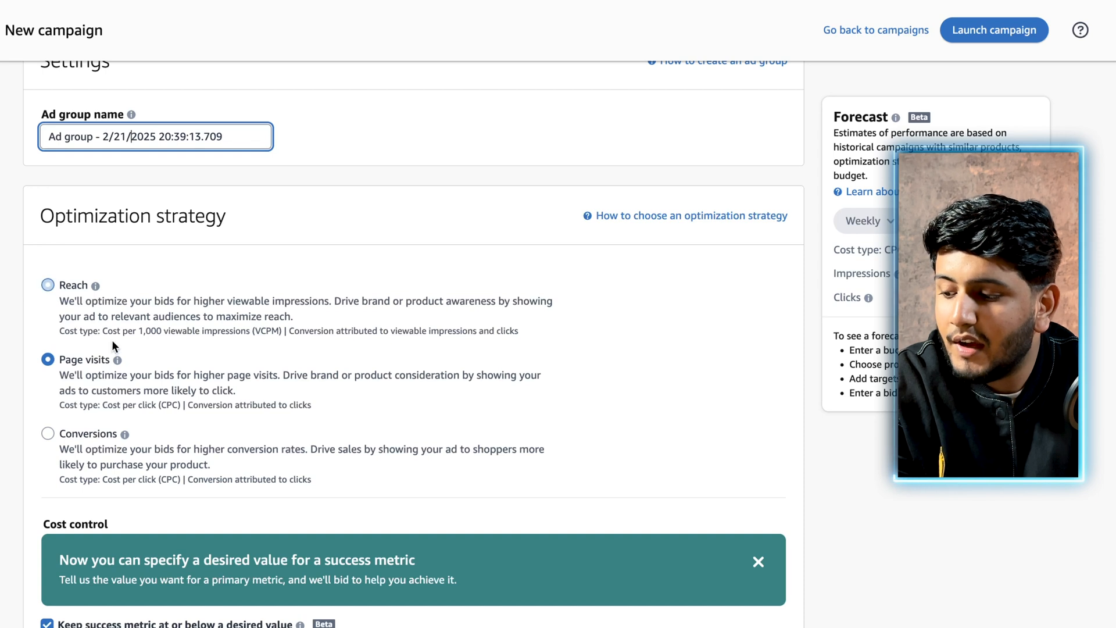
{"action": "left_click", "coordinate": [125, 434]}
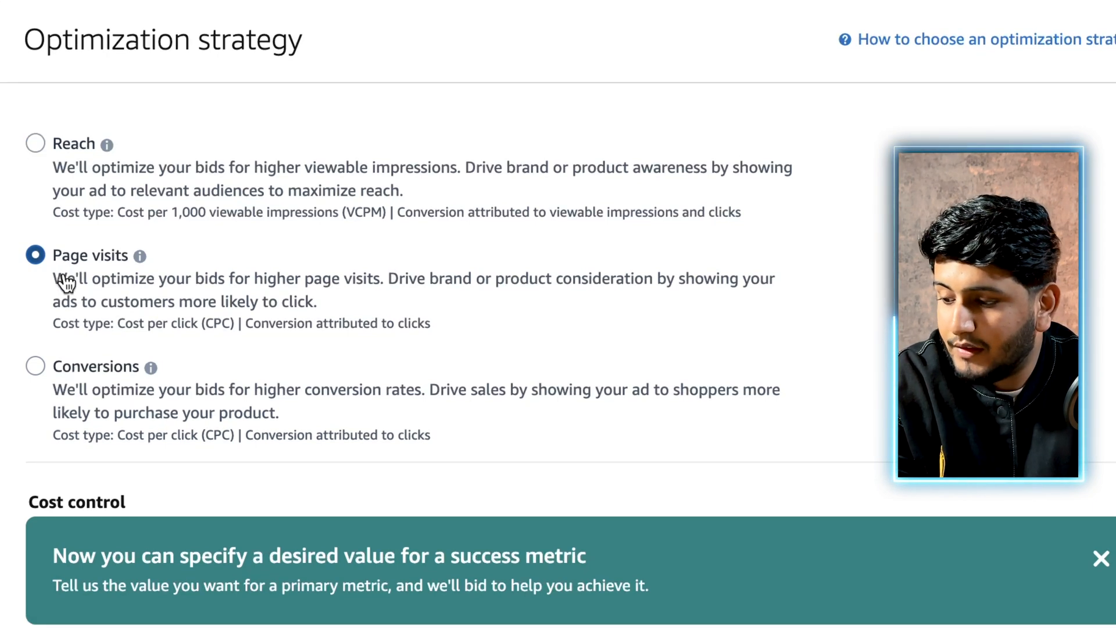
{"action": "scroll", "coordinate": [67, 303], "scroll_direction": "down", "scroll_amount": 1}
{"action": "left_click", "coordinate": [35, 347]}
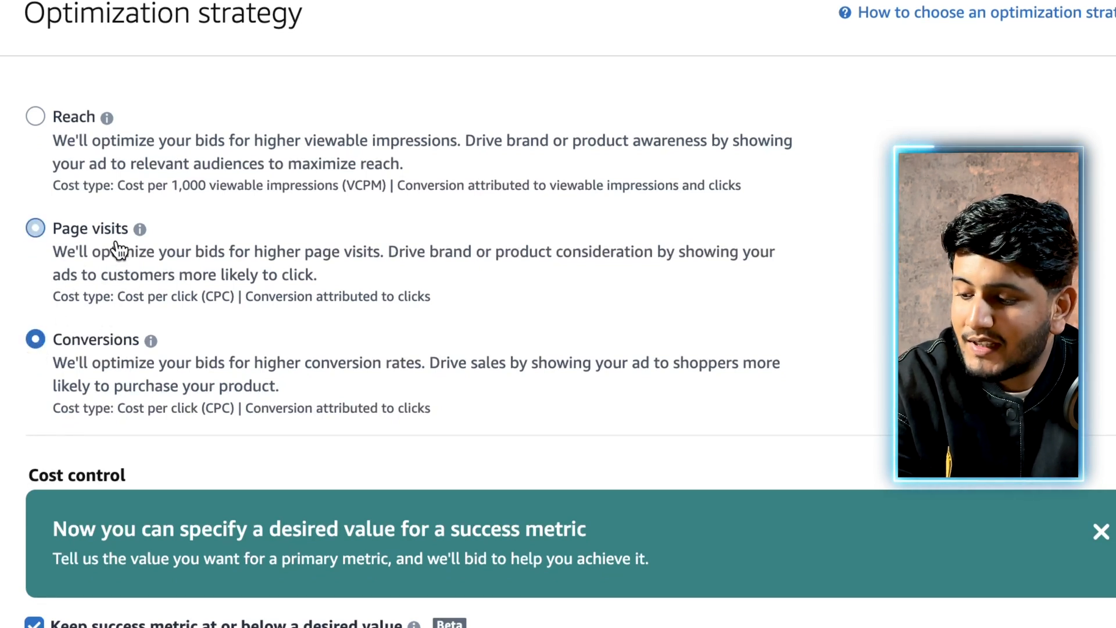
{"action": "scroll", "coordinate": [119, 366], "scroll_direction": "down", "scroll_amount": 1}
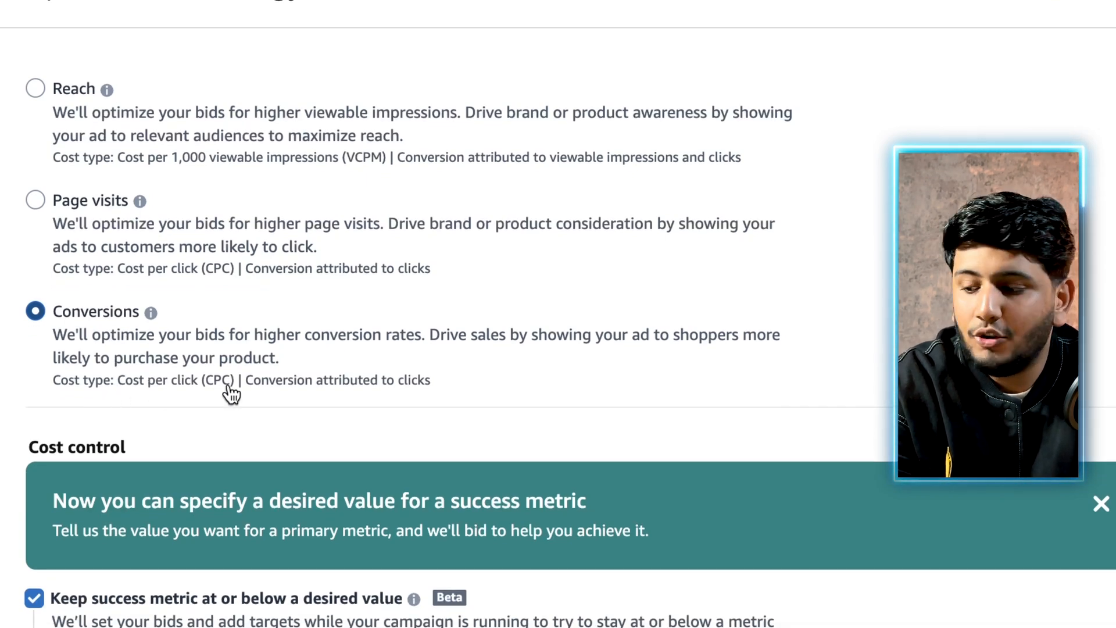
{"action": "scroll", "coordinate": [131, 209], "scroll_direction": "up", "scroll_amount": 2}
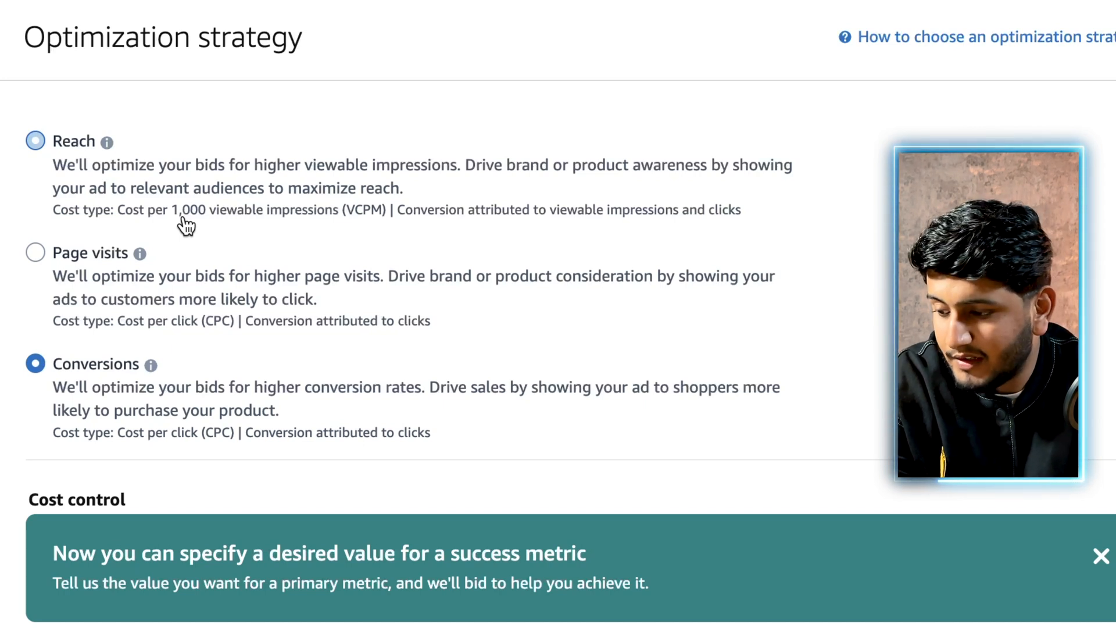
Step: Set the cost per order to $10.00 in the ad group's cost control
{"action": "scroll", "coordinate": [187, 225], "scroll_direction": "down", "scroll_amount": 2}
{"action": "scroll", "coordinate": [97, 341], "scroll_direction": "down", "scroll_amount": 2}
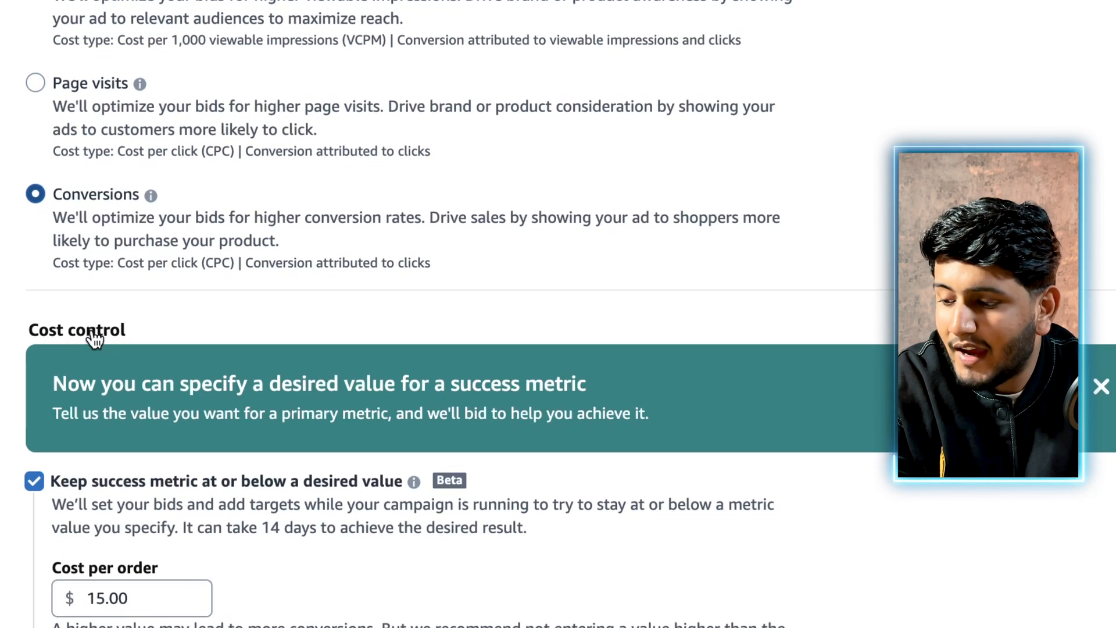
{"action": "scroll", "coordinate": [143, 242], "scroll_direction": "down", "scroll_amount": 2}
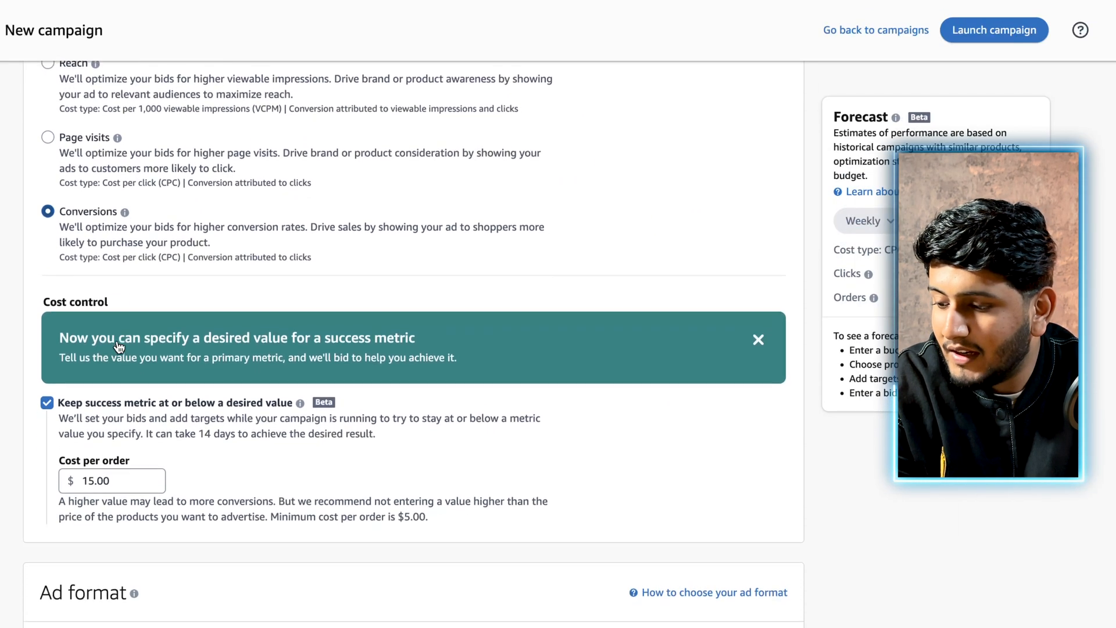
{"action": "scroll", "coordinate": [104, 390], "scroll_direction": "down", "scroll_amount": 1}
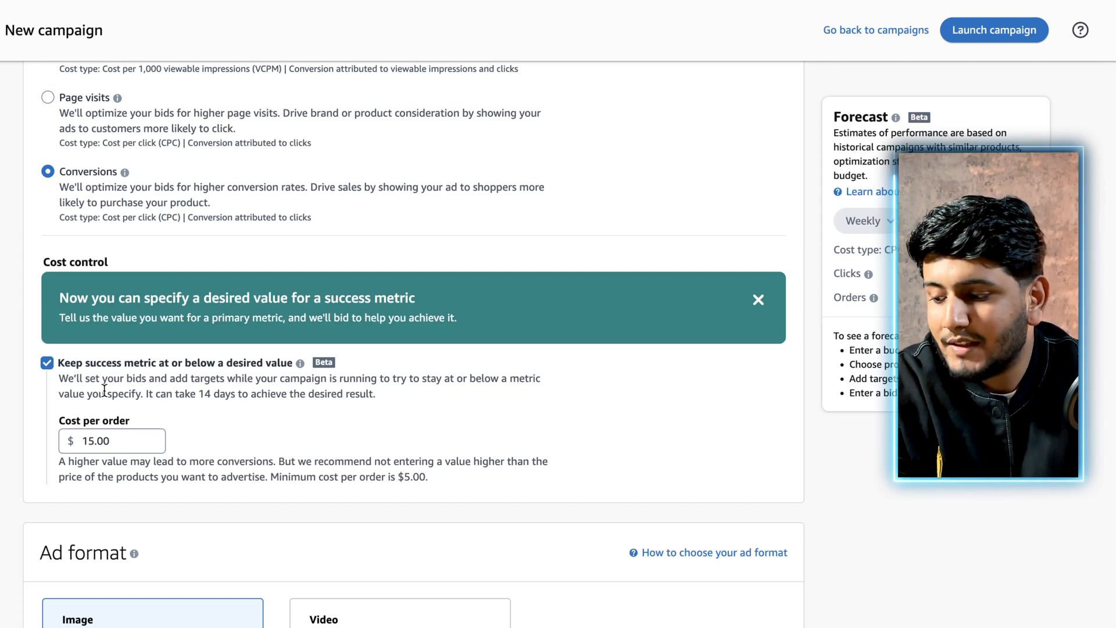
{"action": "left_click", "coordinate": [114, 447]}
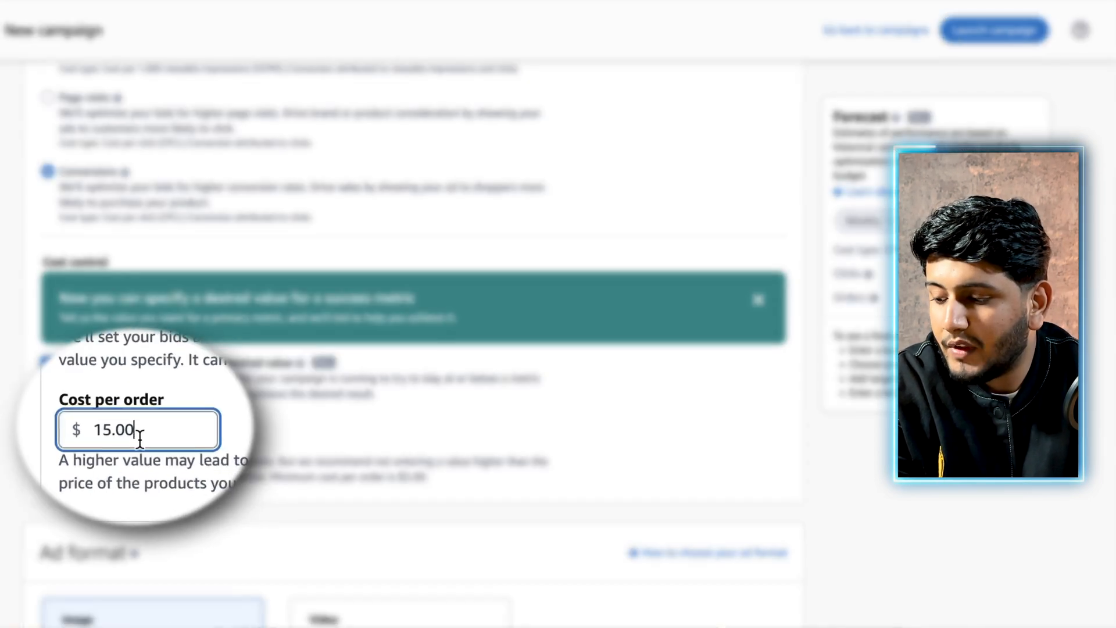
{"action": "key", "text": "Left"}
{"action": "key", "text": "Left"}
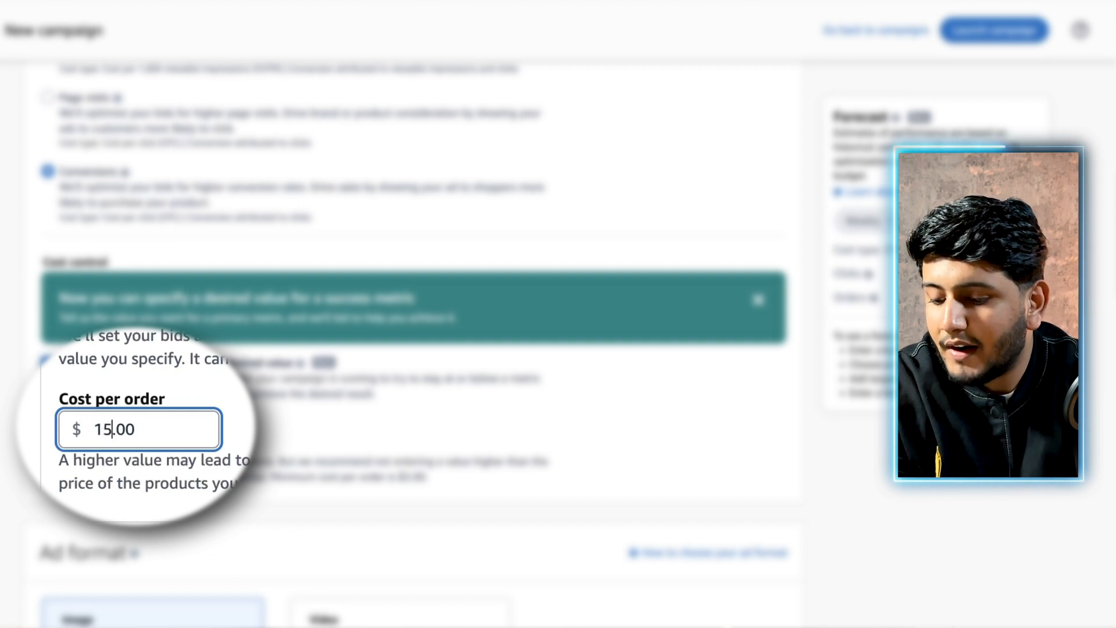
{"action": "key", "text": "BackSpace"}
{"action": "type", "text": "0"}
{"action": "key", "text": "Right"}
{"action": "left_click", "coordinate": [326, 432]}
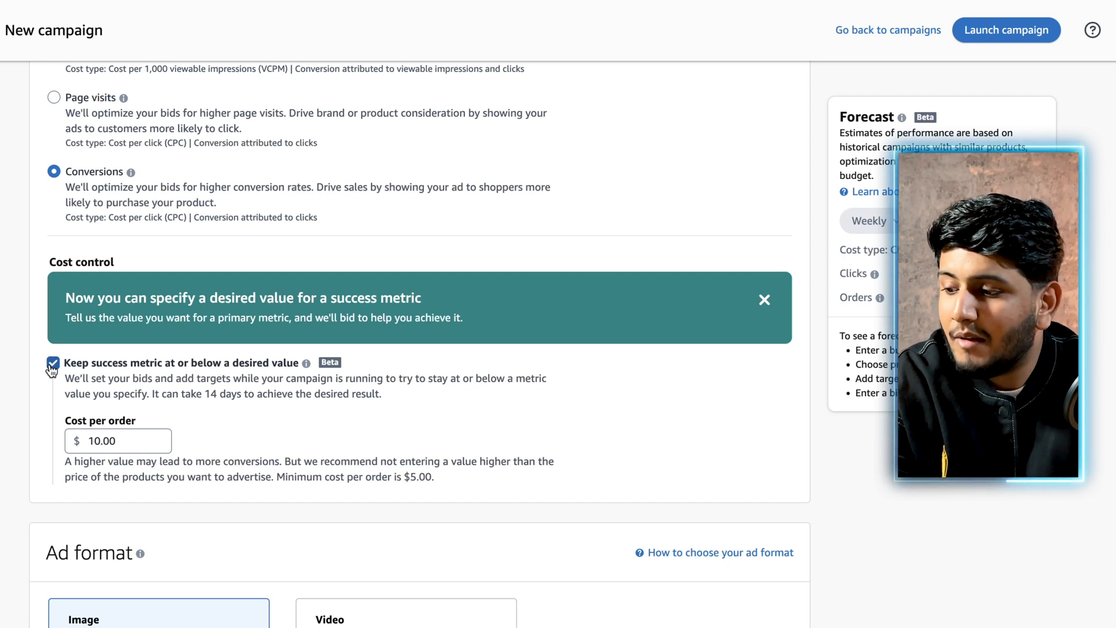
Step: Review the ad group's cost control, the Image and Video ad formats, and the landing page options
{"action": "scroll", "coordinate": [51, 367], "scroll_direction": "up", "scroll_amount": 1}
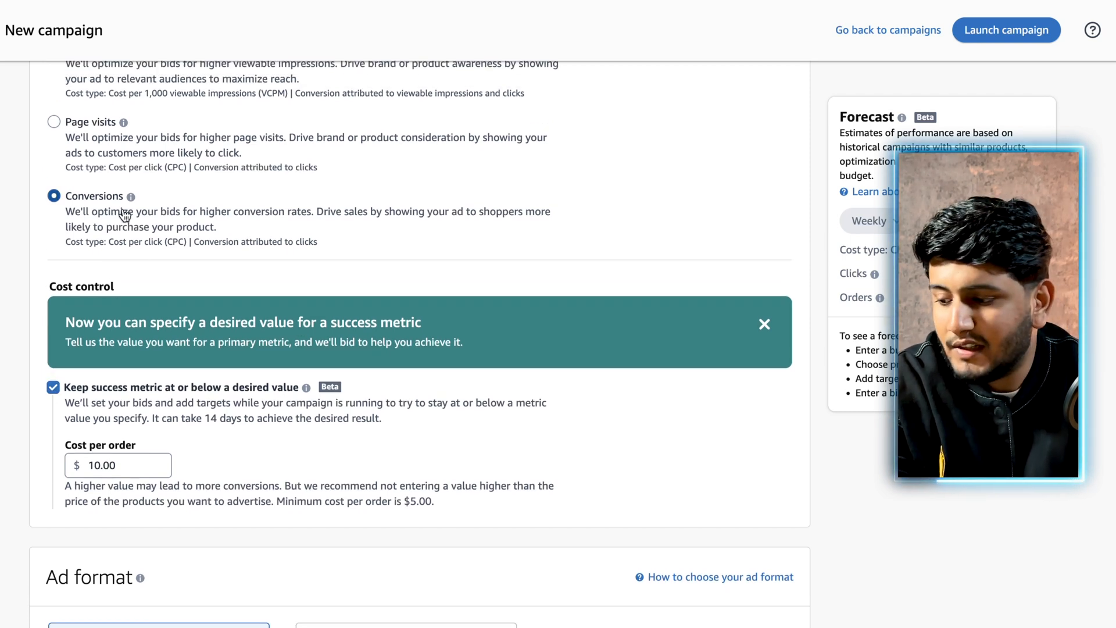
{"action": "scroll", "coordinate": [125, 215], "scroll_direction": "down", "scroll_amount": 5}
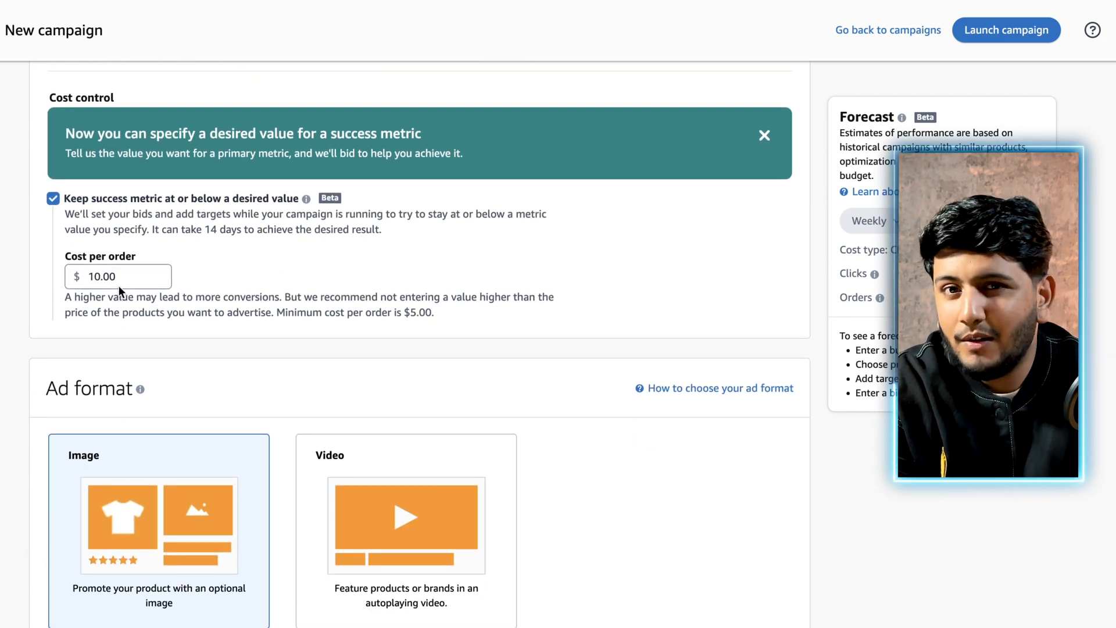
{"action": "scroll", "coordinate": [119, 285], "scroll_direction": "down", "scroll_amount": 4}
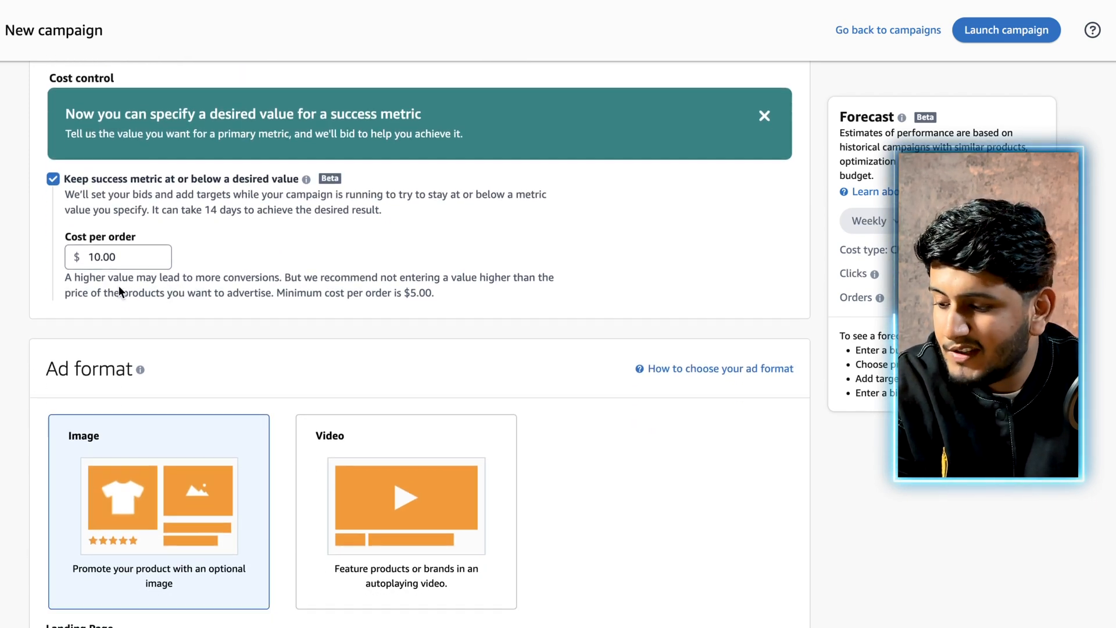
{"action": "mouse_move", "coordinate": [141, 254]}
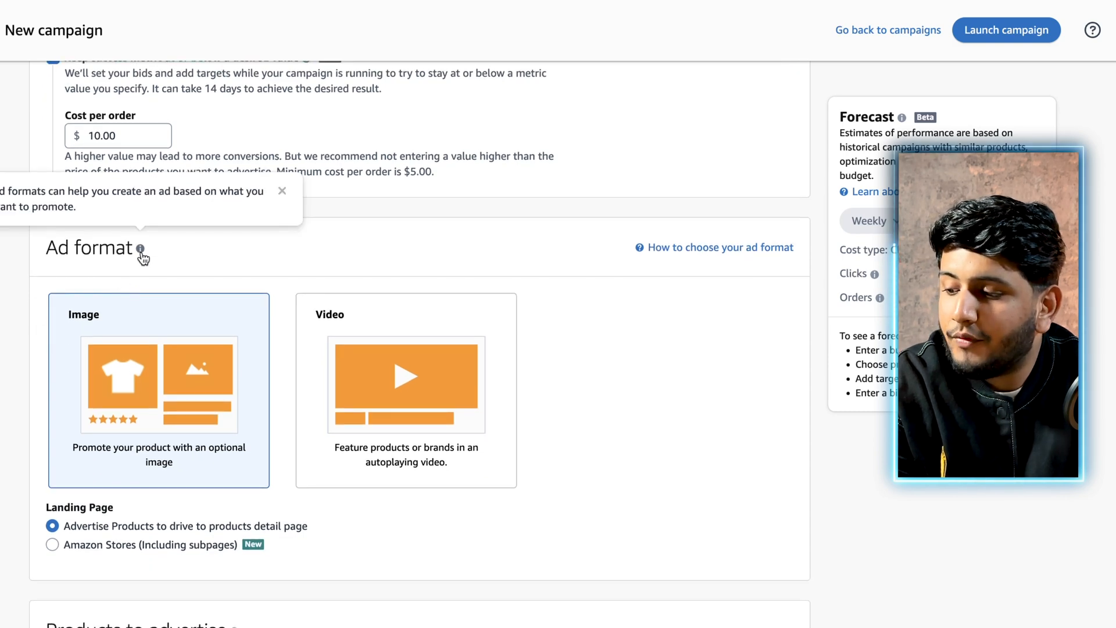
{"action": "scroll", "coordinate": [258, 262], "scroll_direction": "down", "scroll_amount": 3}
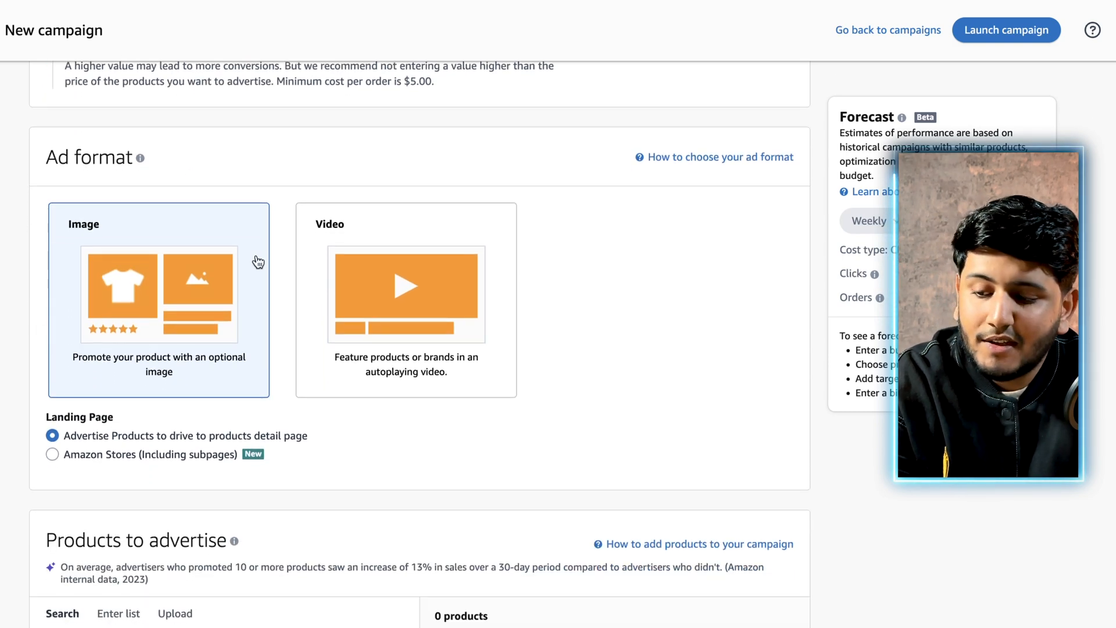
{"action": "scroll", "coordinate": [257, 261], "scroll_direction": "down", "scroll_amount": 2}
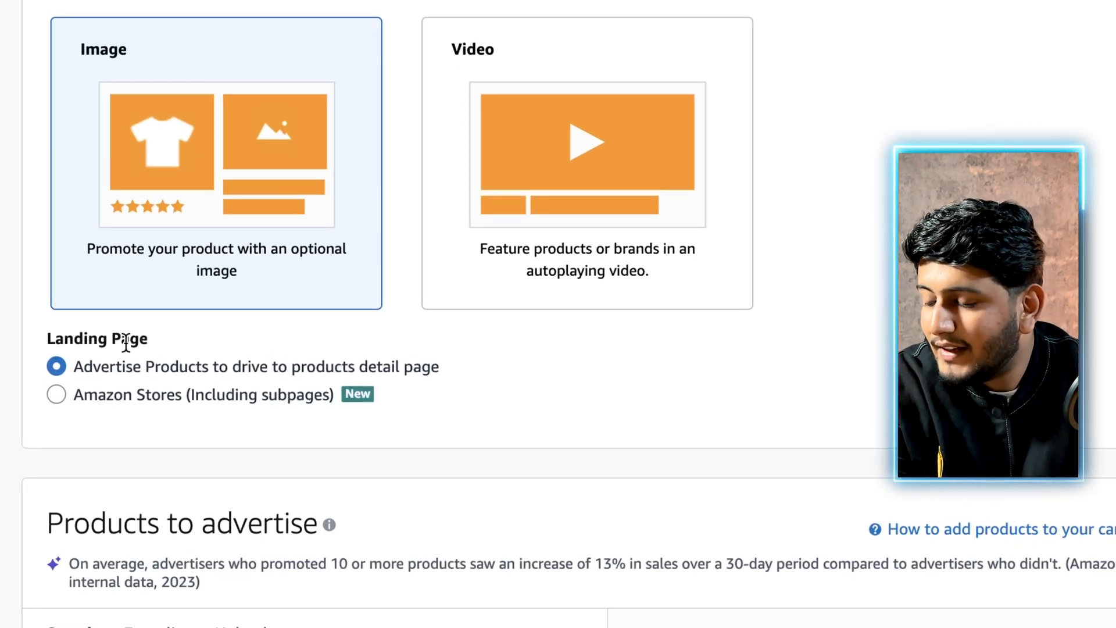
{"action": "scroll", "coordinate": [125, 343], "scroll_direction": "down", "scroll_amount": 1}
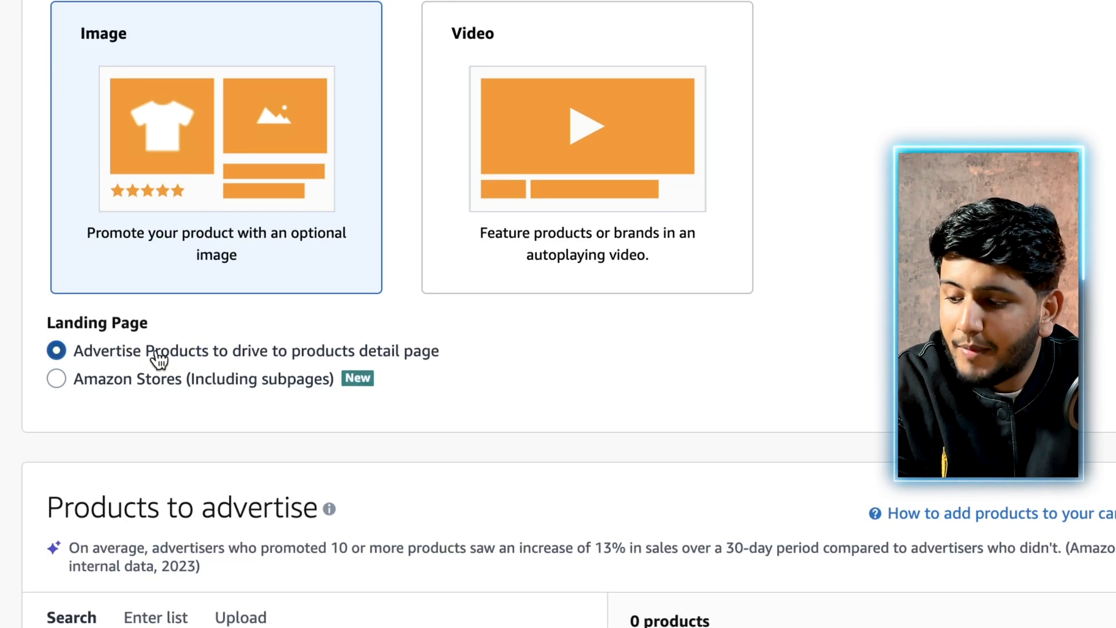
{"action": "scroll", "coordinate": [158, 359], "scroll_direction": "up", "scroll_amount": 1}
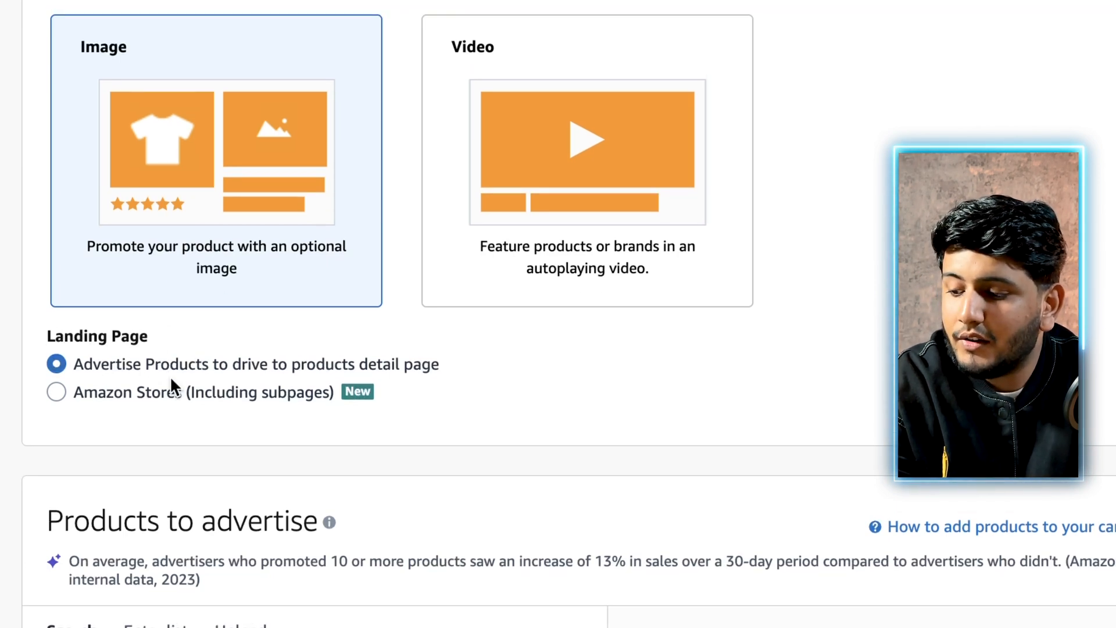
Step: Try Amazon Stores as the landing page, open its page choices, and return to advertising products with their detail pages
{"action": "left_click", "coordinate": [170, 400]}
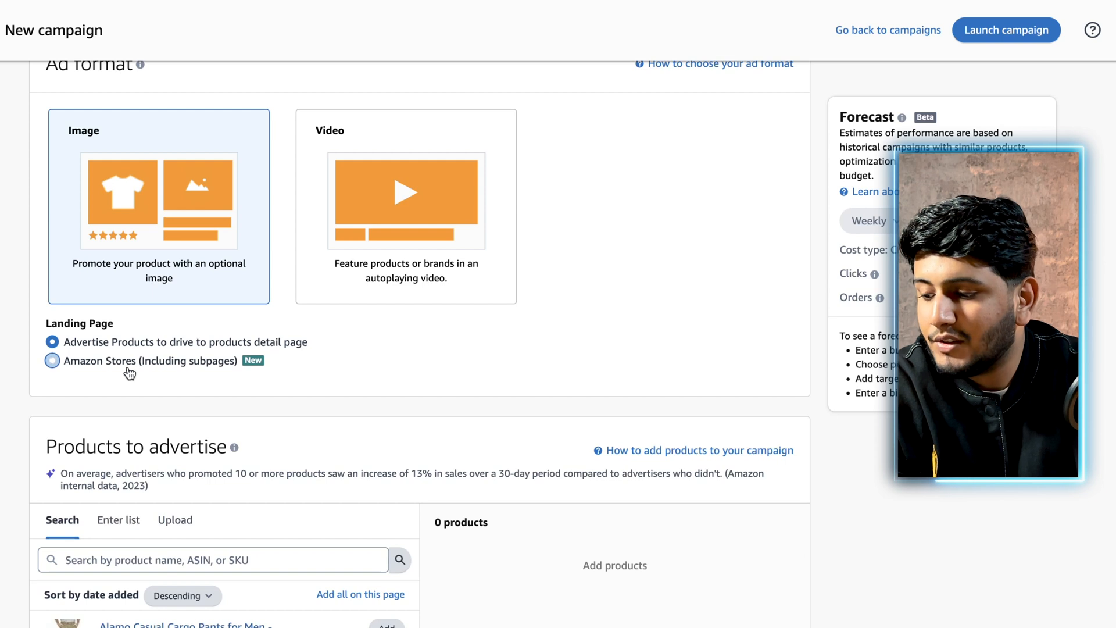
{"action": "left_click", "coordinate": [129, 373]}
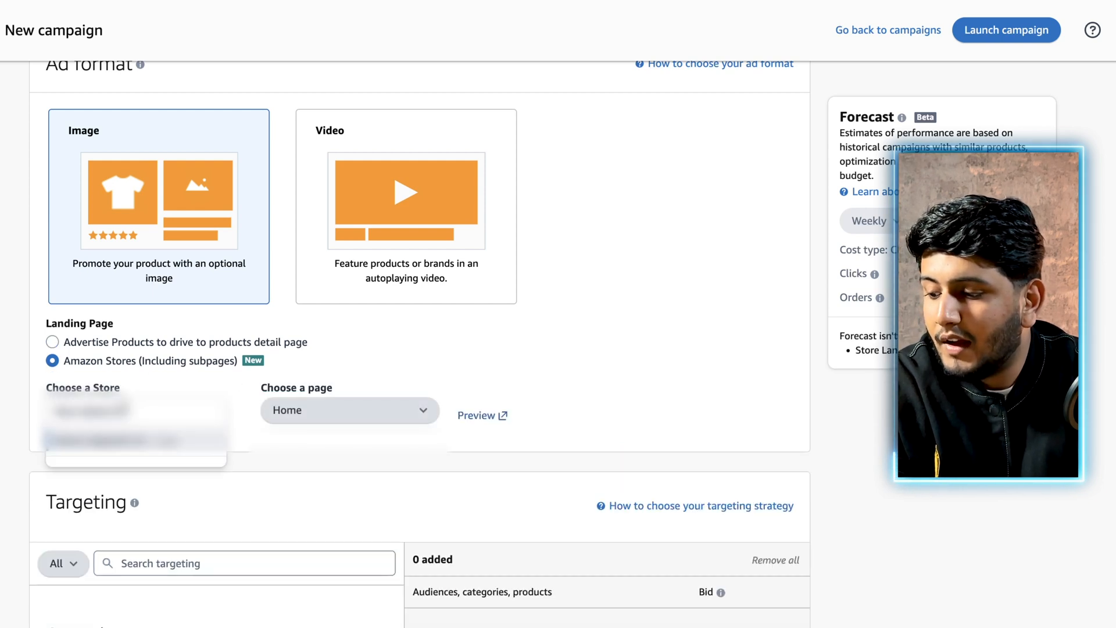
{"action": "left_click", "coordinate": [298, 411]}
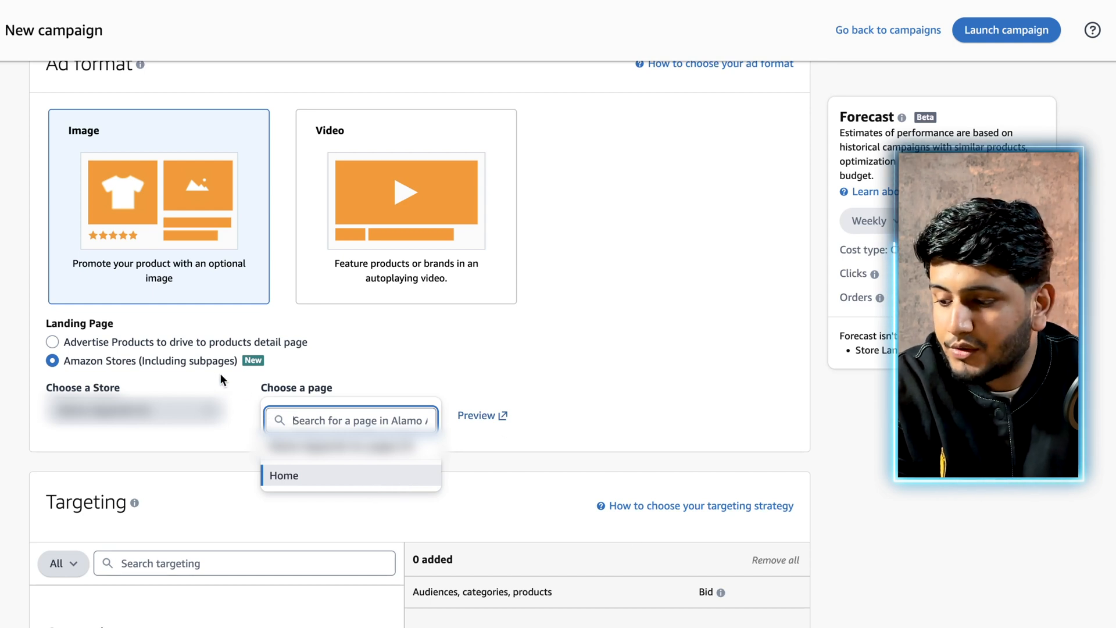
{"action": "left_click", "coordinate": [185, 349]}
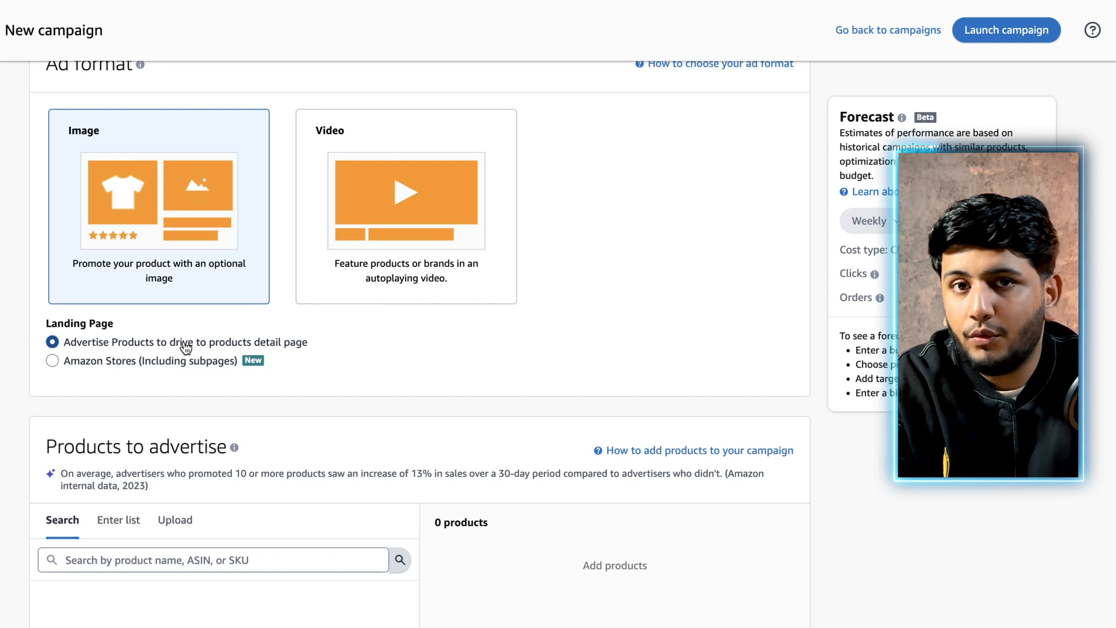
Step: Add the first listed product to the campaign's products to advertise
{"action": "scroll", "coordinate": [185, 344], "scroll_direction": "up", "scroll_amount": 1}
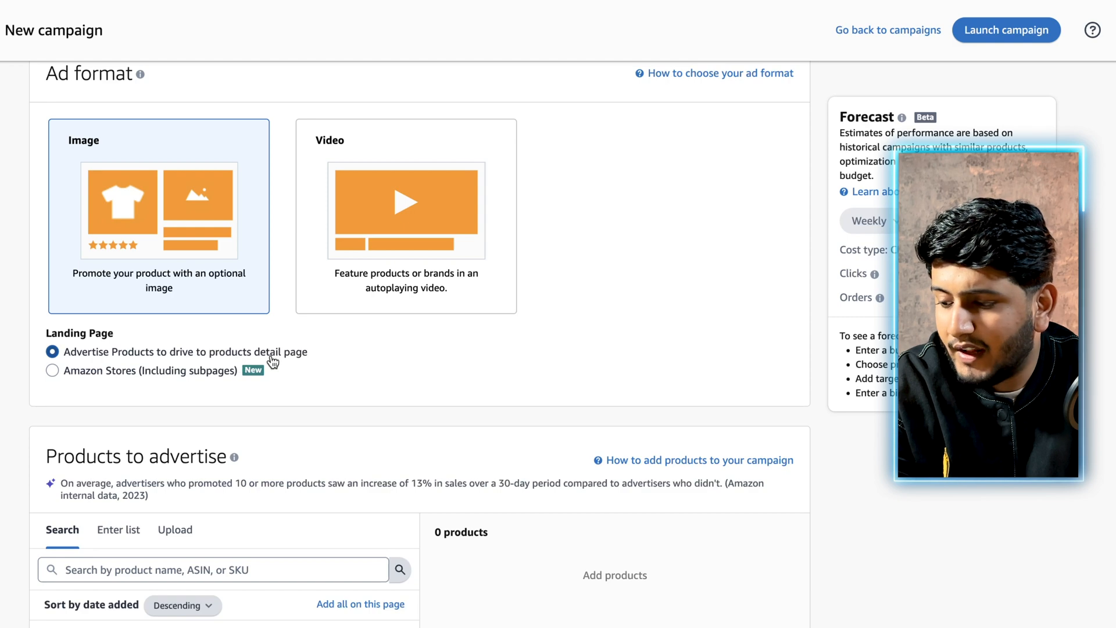
{"action": "scroll", "coordinate": [273, 361], "scroll_direction": "down", "scroll_amount": 3}
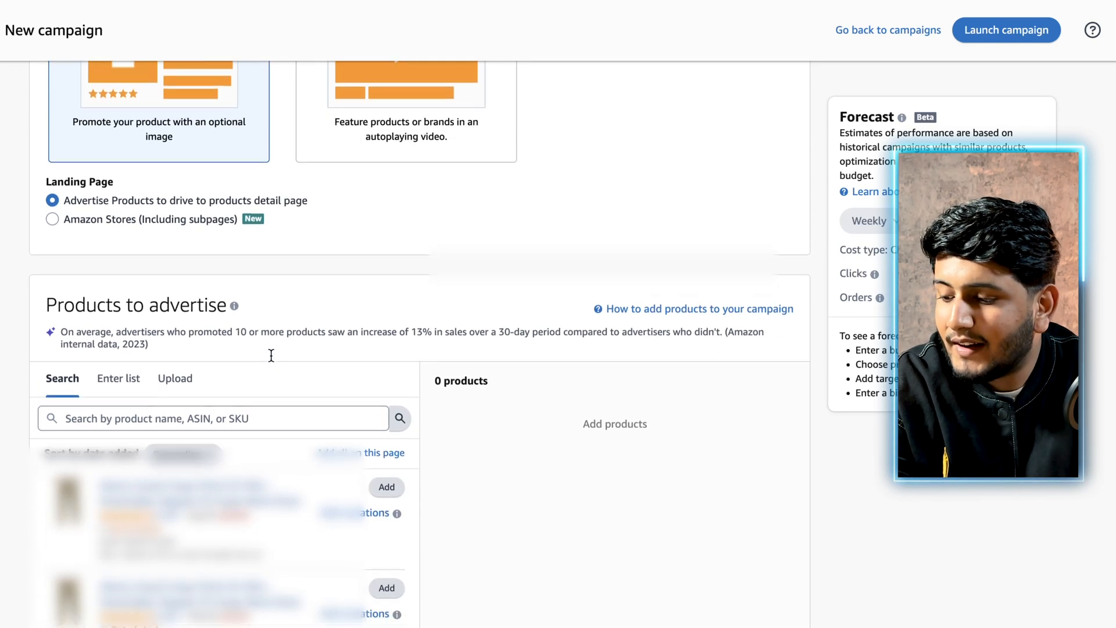
{"action": "scroll", "coordinate": [532, 356], "scroll_direction": "down", "scroll_amount": 3}
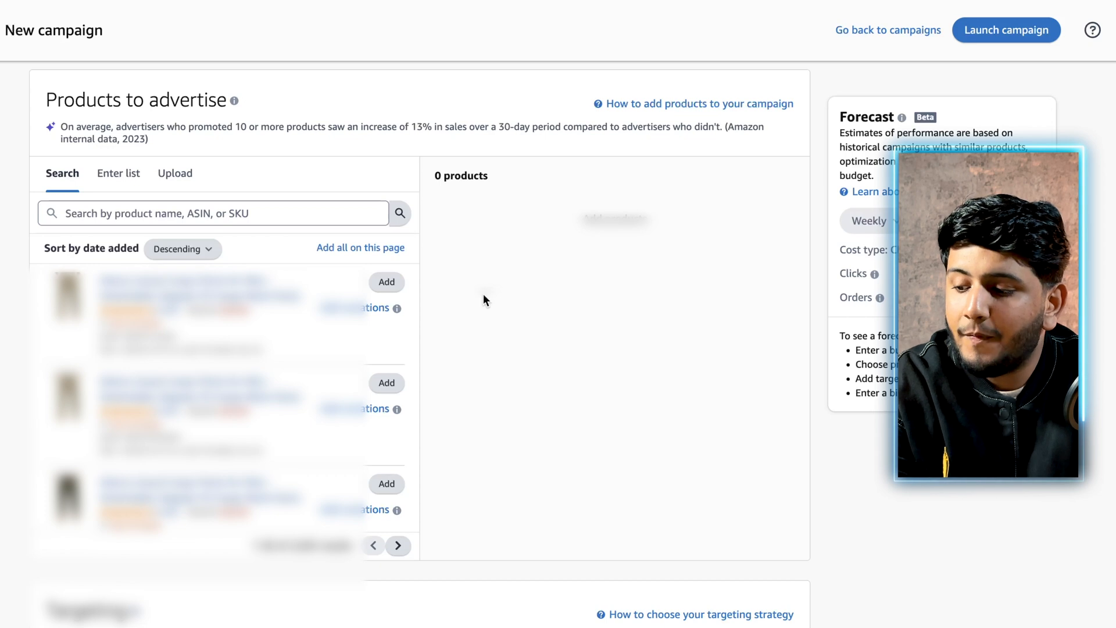
{"action": "scroll", "coordinate": [483, 301], "scroll_direction": "up", "scroll_amount": 2}
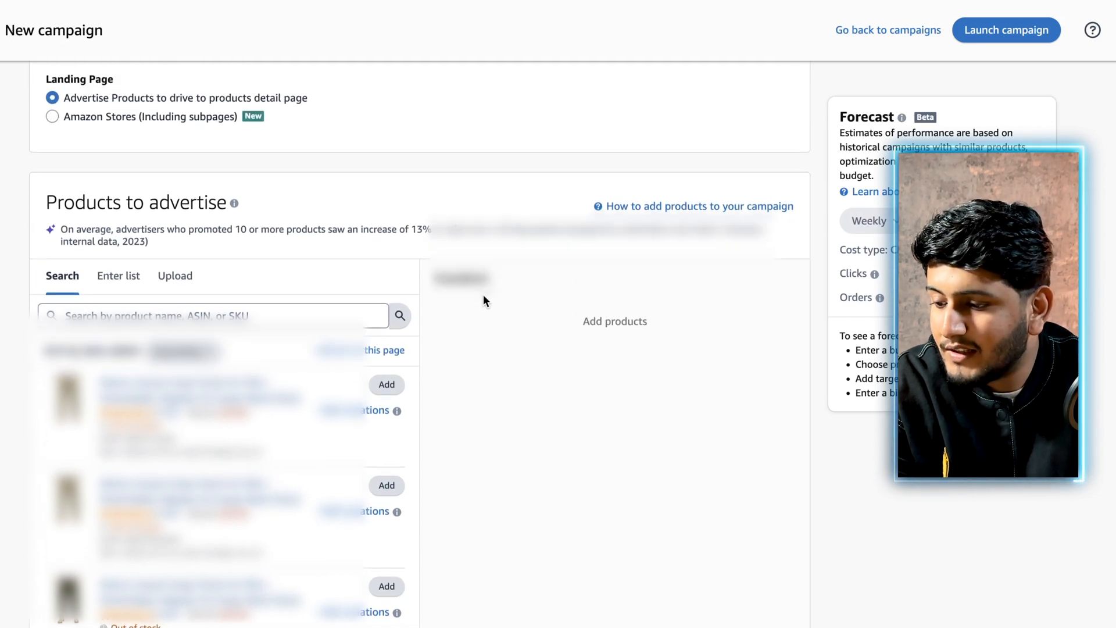
{"action": "scroll", "coordinate": [483, 301], "scroll_direction": "down", "scroll_amount": 1}
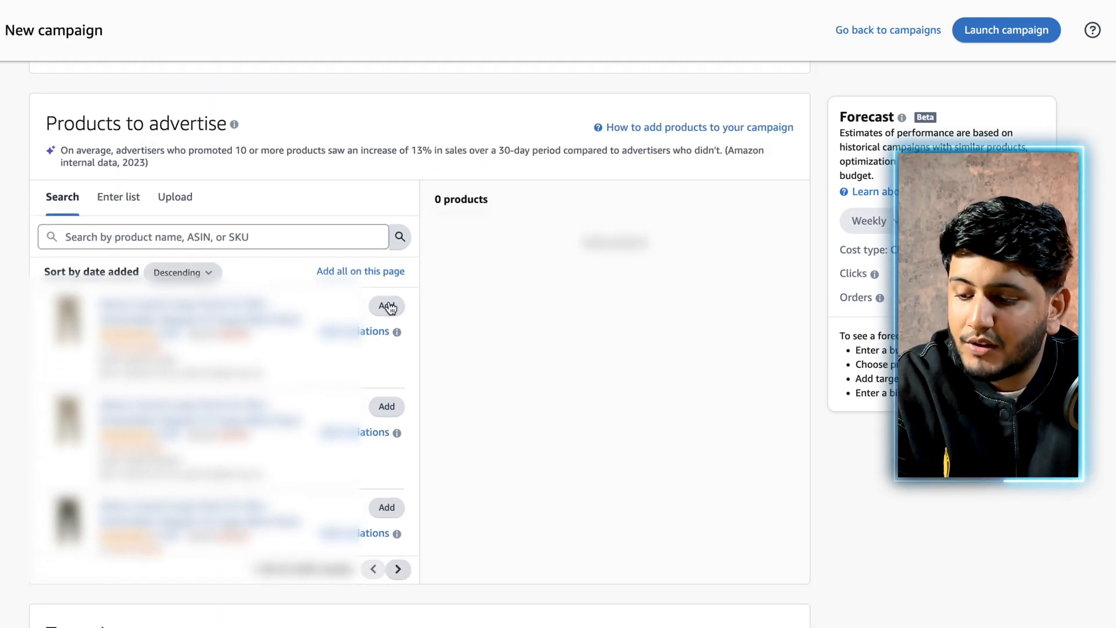
{"action": "left_click", "coordinate": [387, 307]}
Step: Examine the campaign's targeting categories and the contextual and remarketing audiences included by default
{"action": "scroll", "coordinate": [501, 355], "scroll_direction": "down", "scroll_amount": 5}
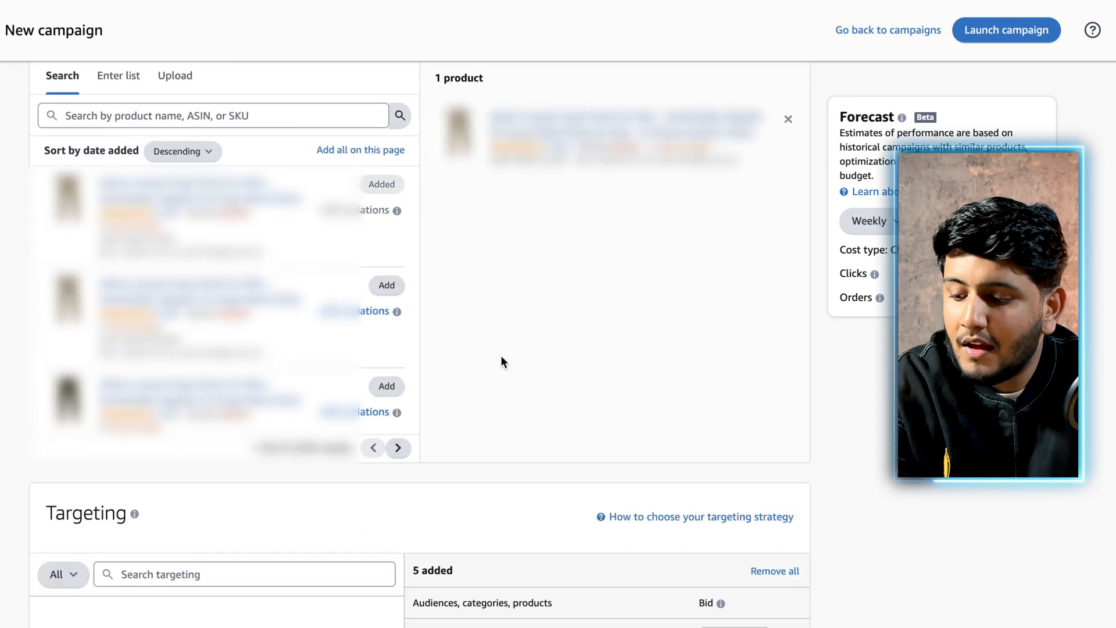
{"action": "scroll", "coordinate": [502, 356], "scroll_direction": "down", "scroll_amount": 4}
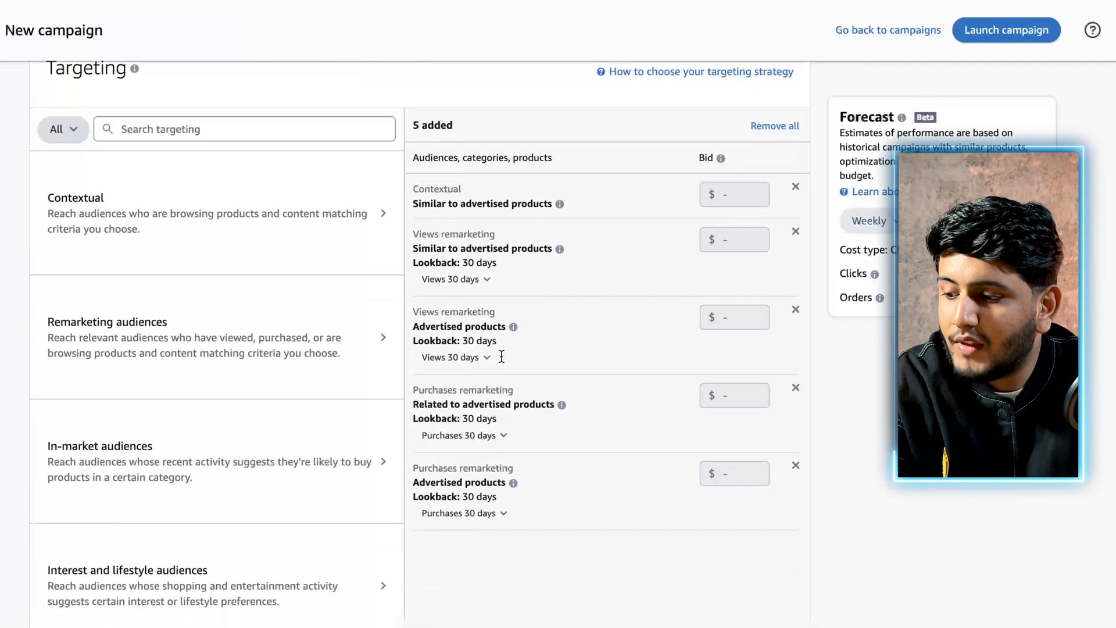
{"action": "scroll", "coordinate": [501, 355], "scroll_direction": "up", "scroll_amount": 1}
{"action": "scroll", "coordinate": [502, 355], "scroll_direction": "down", "scroll_amount": 7}
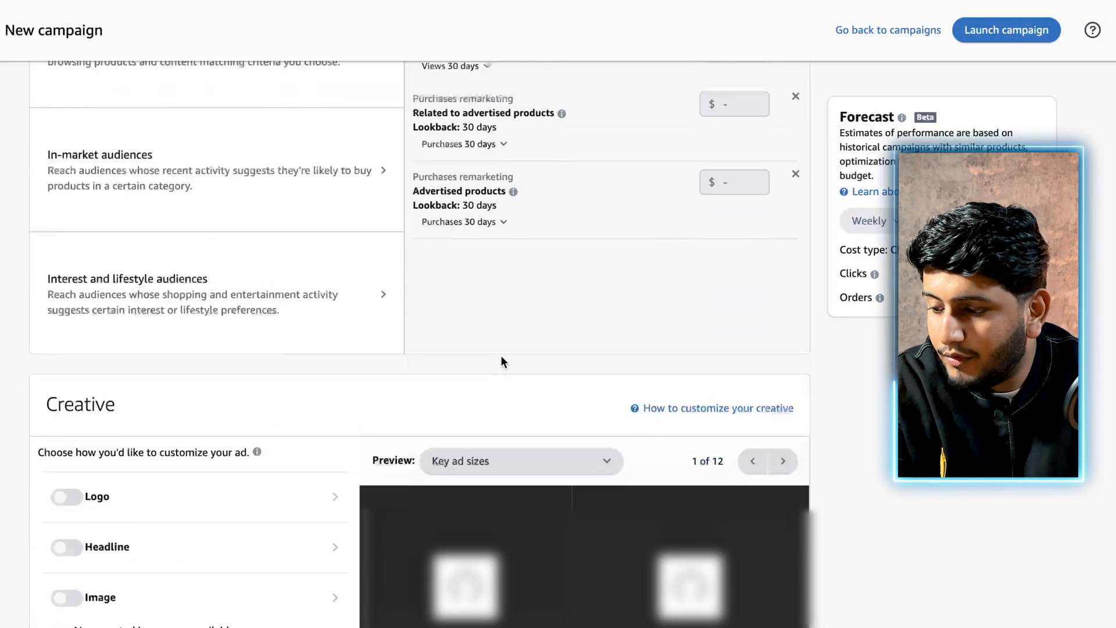
{"action": "scroll", "coordinate": [501, 356], "scroll_direction": "down", "scroll_amount": 2}
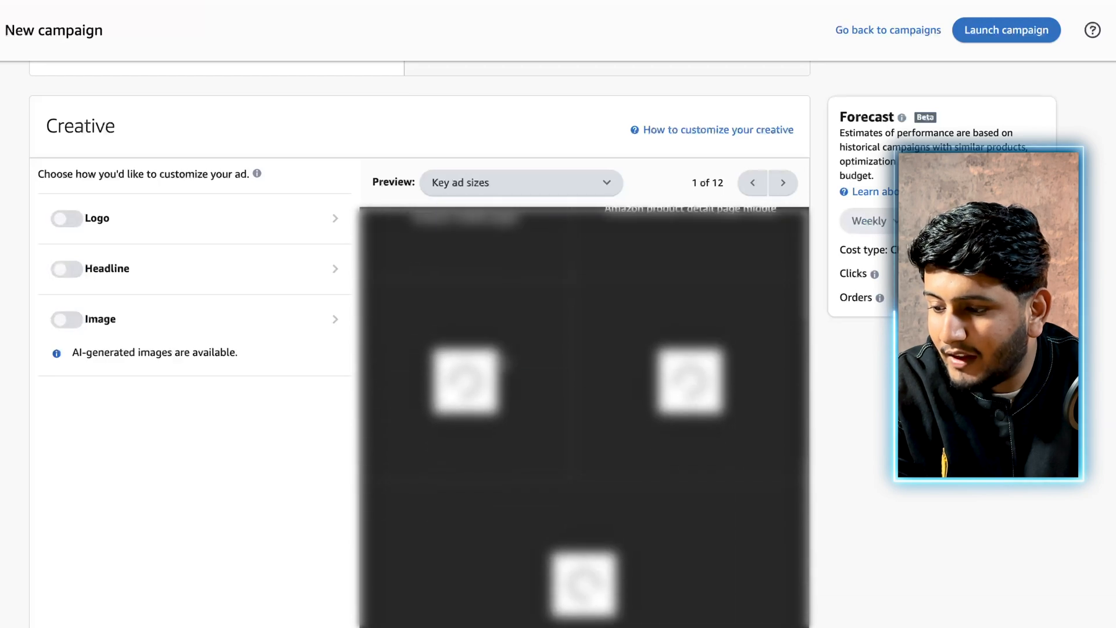
{"action": "scroll", "coordinate": [500, 355], "scroll_direction": "up", "scroll_amount": 10}
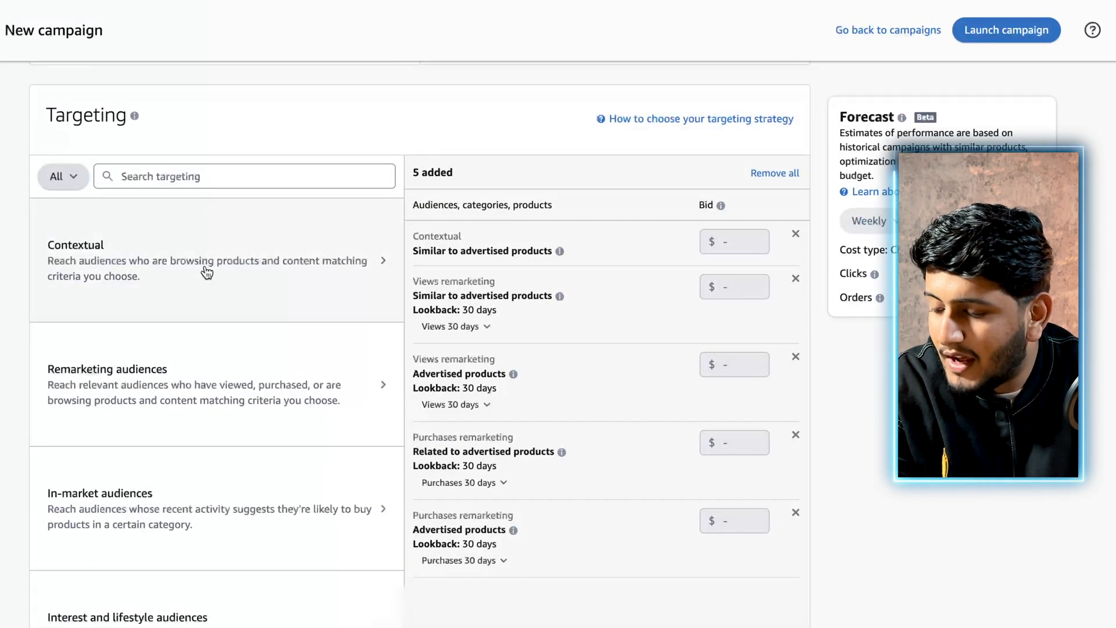
{"action": "scroll", "coordinate": [207, 272], "scroll_direction": "down", "scroll_amount": 3}
{"action": "scroll", "coordinate": [206, 273], "scroll_direction": "up", "scroll_amount": 2}
{"action": "scroll", "coordinate": [207, 273], "scroll_direction": "down", "scroll_amount": 1}
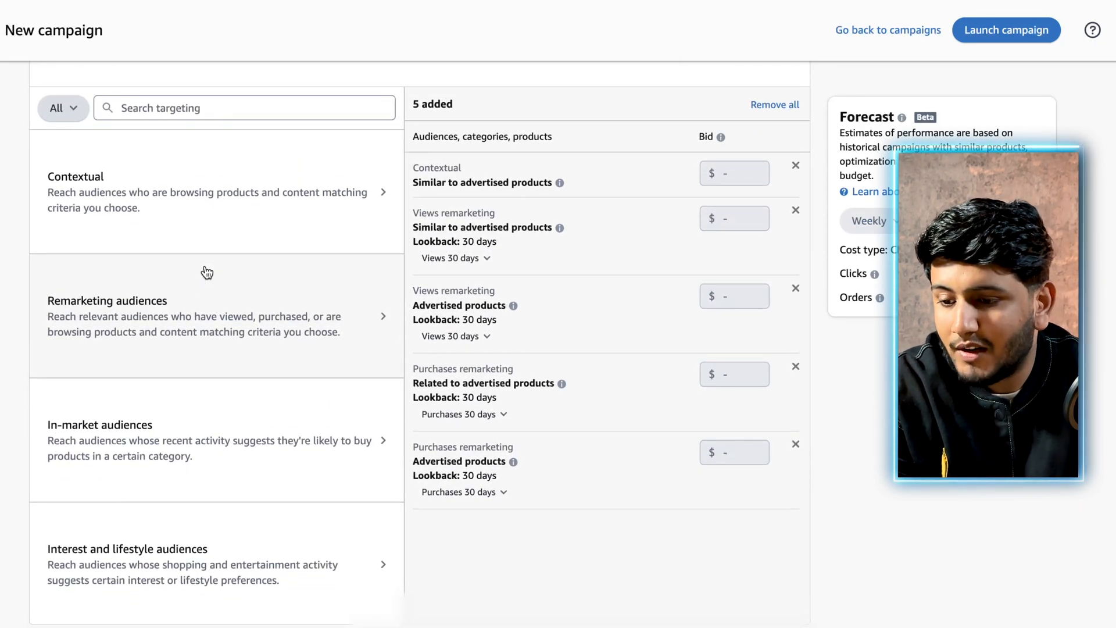
Step: Turn on the Headline and Image customizations for the ad creative, keeping Logo off
{"action": "scroll", "coordinate": [207, 272], "scroll_direction": "down", "scroll_amount": 10}
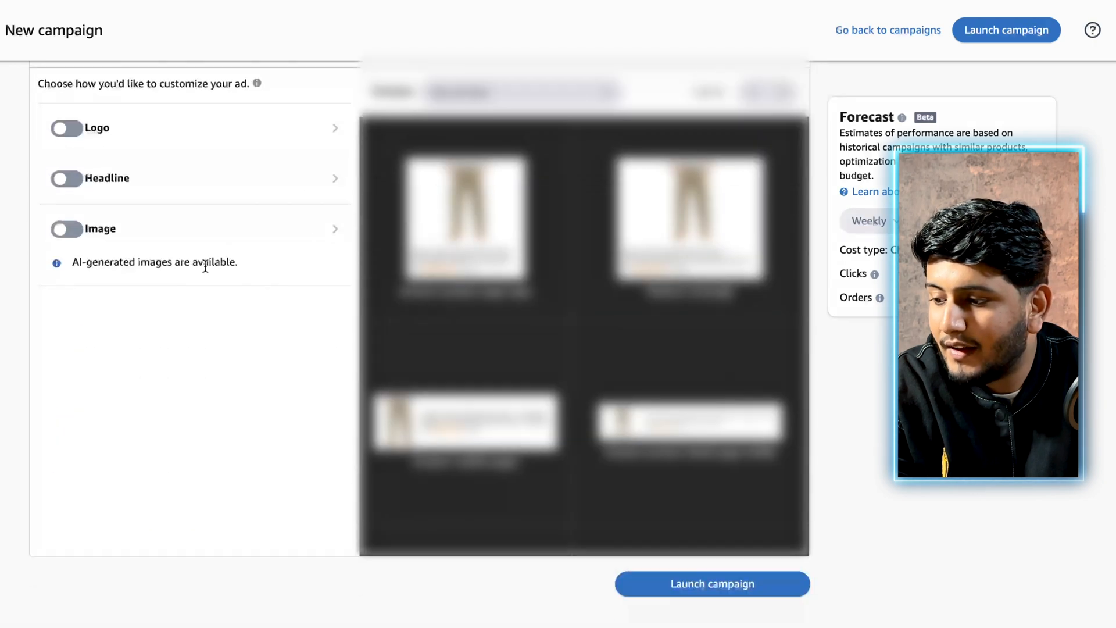
{"action": "scroll", "coordinate": [204, 267], "scroll_direction": "up", "scroll_amount": 2}
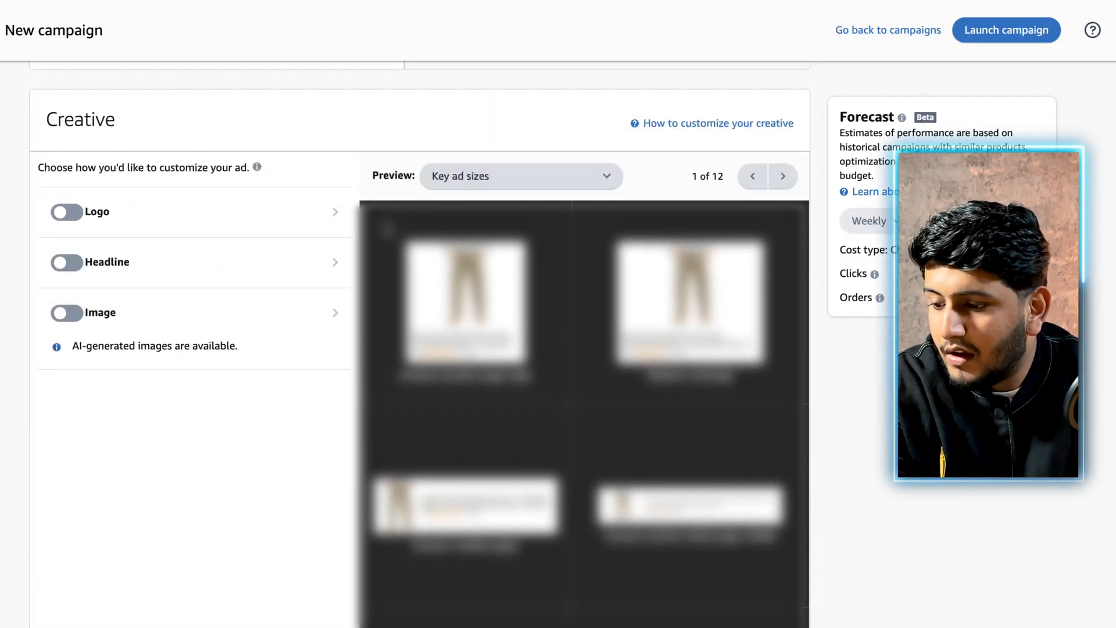
{"action": "scroll", "coordinate": [388, 228], "scroll_direction": "down", "scroll_amount": 1}
{"action": "scroll", "coordinate": [515, 452], "scroll_direction": "up", "scroll_amount": 1}
{"action": "scroll", "coordinate": [515, 452], "scroll_direction": "down", "scroll_amount": 3}
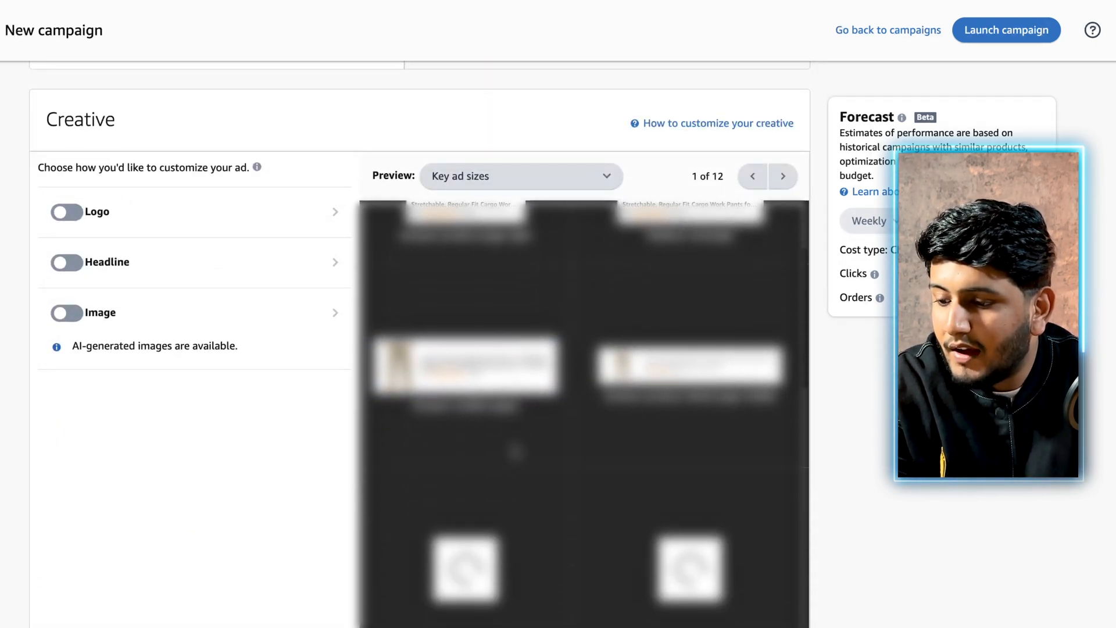
{"action": "scroll", "coordinate": [516, 452], "scroll_direction": "down", "scroll_amount": 2}
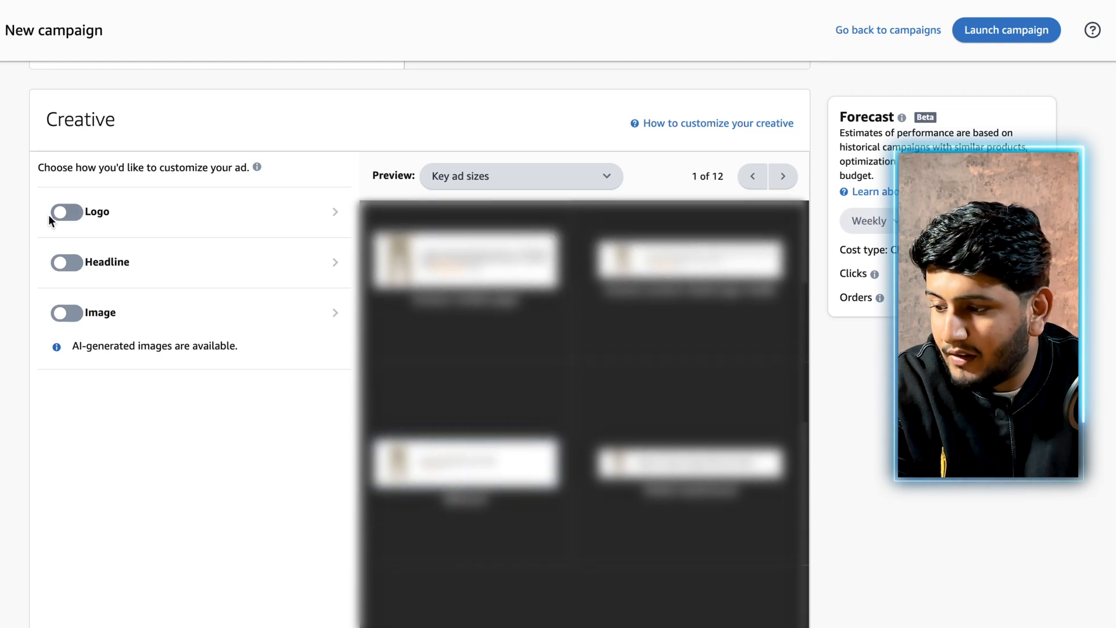
{"action": "left_click", "coordinate": [50, 215]}
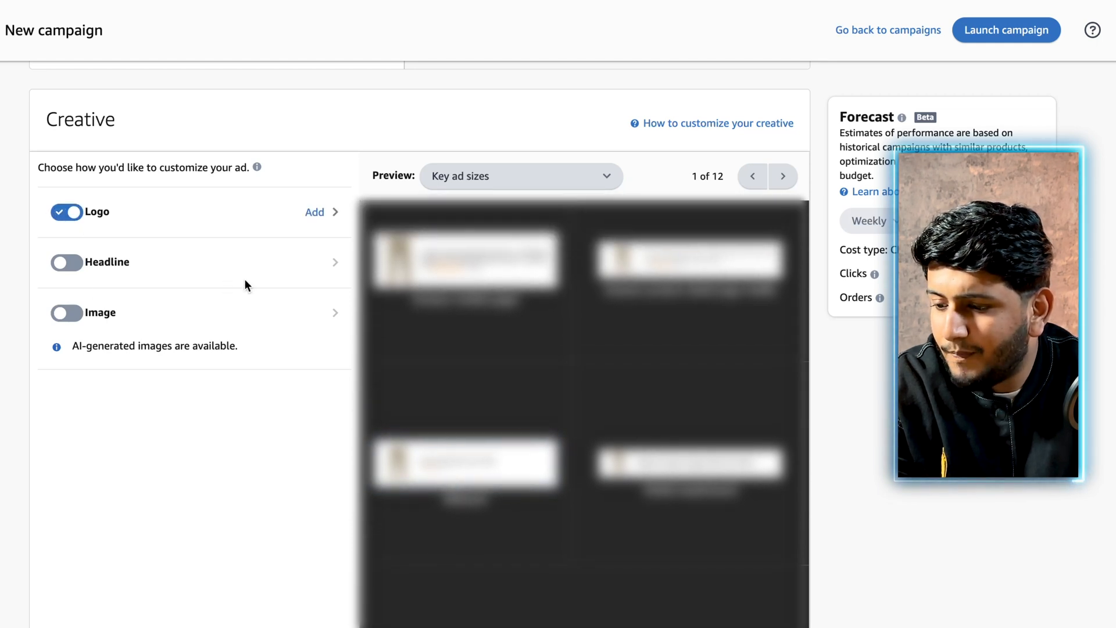
{"action": "left_click", "coordinate": [74, 214]}
{"action": "left_click", "coordinate": [63, 265]}
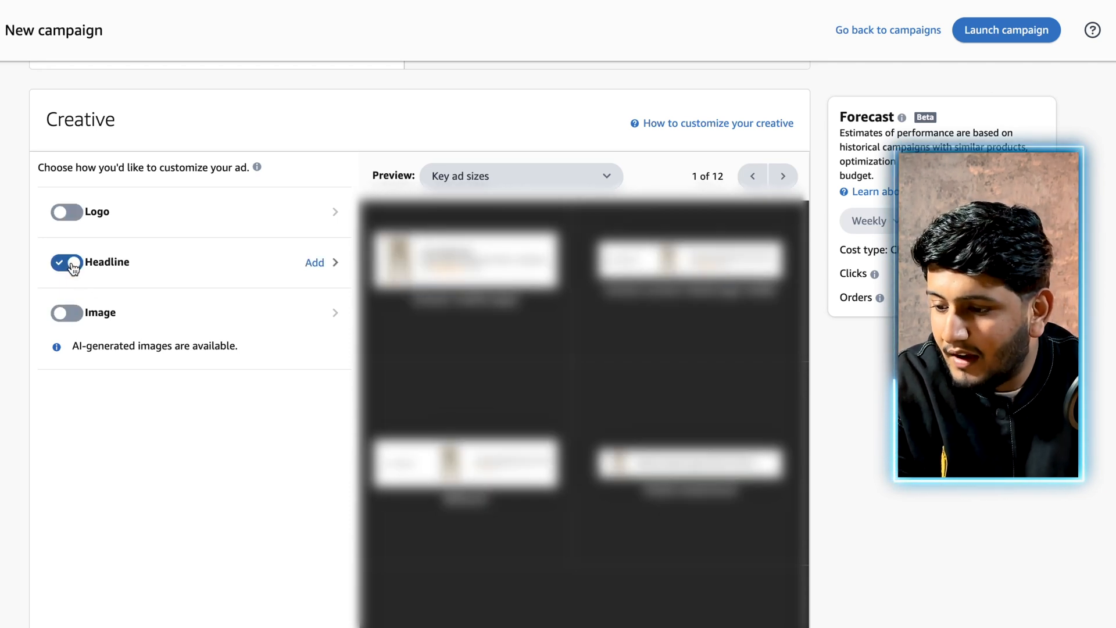
{"action": "left_click", "coordinate": [68, 314]}
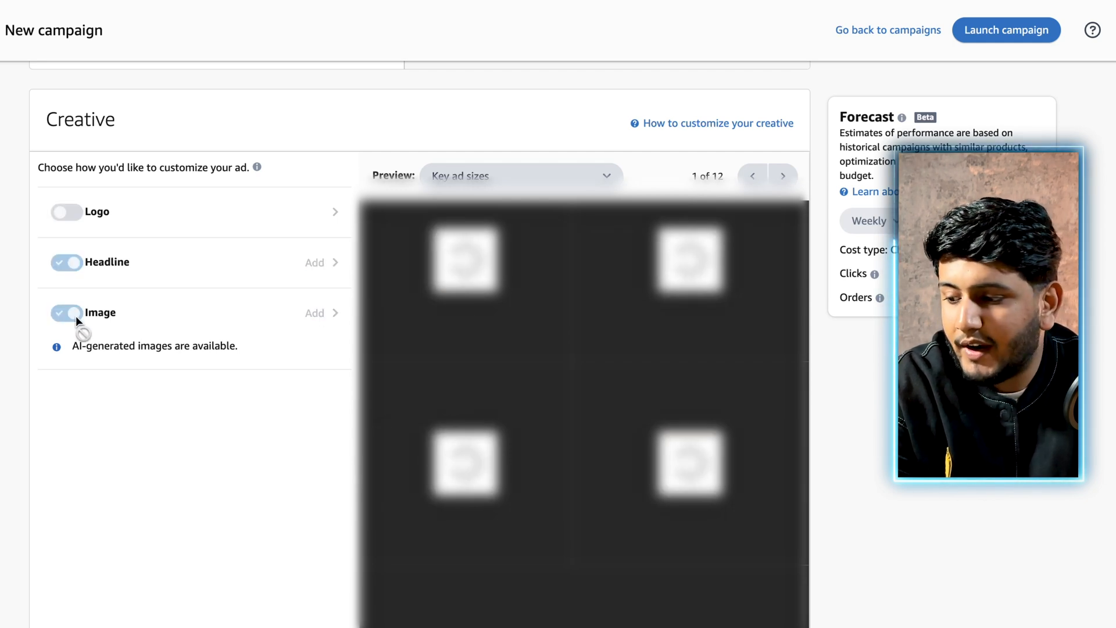
Step: Review the ad creative settings and previews, the launch option and the campaign's targeting section
{"action": "scroll", "coordinate": [196, 296], "scroll_direction": "down", "scroll_amount": 2}
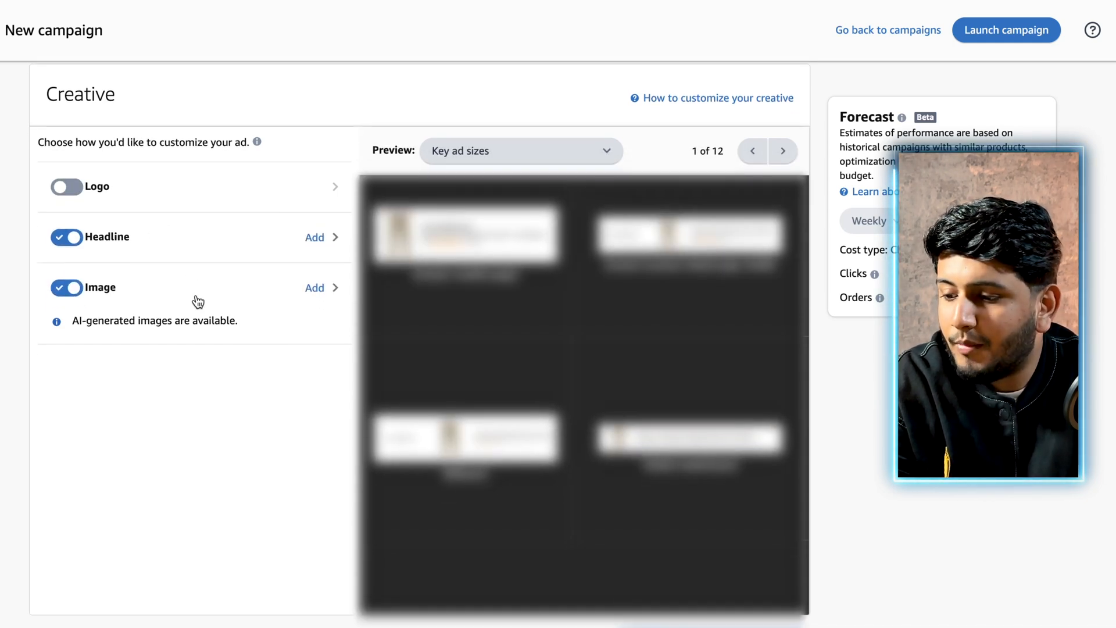
{"action": "scroll", "coordinate": [198, 301], "scroll_direction": "down", "scroll_amount": 5}
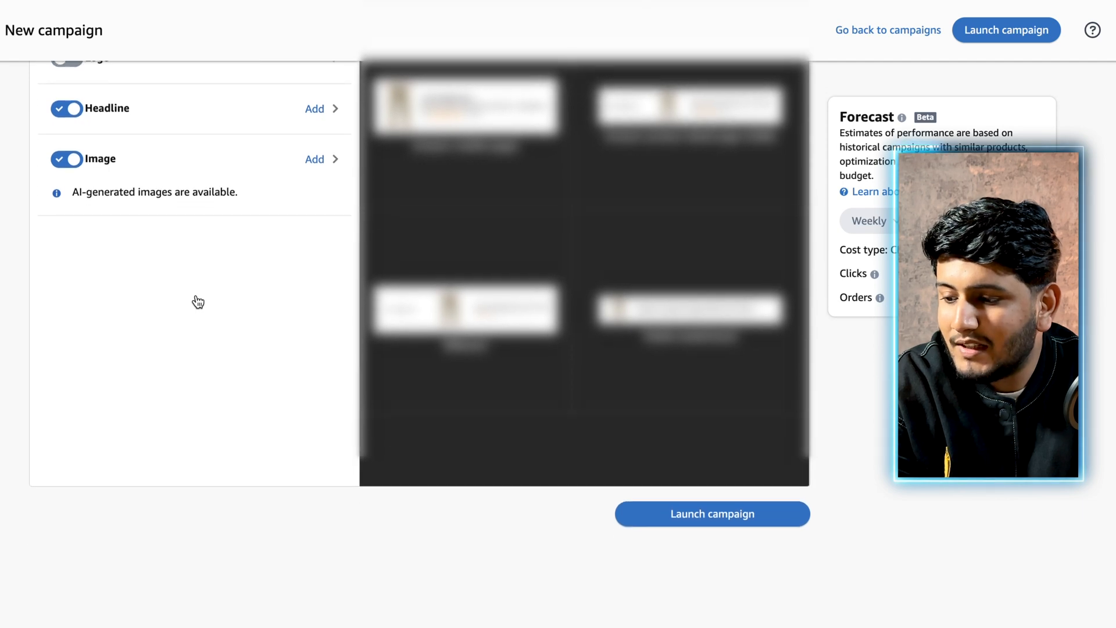
{"action": "scroll", "coordinate": [198, 301], "scroll_direction": "up", "scroll_amount": 1}
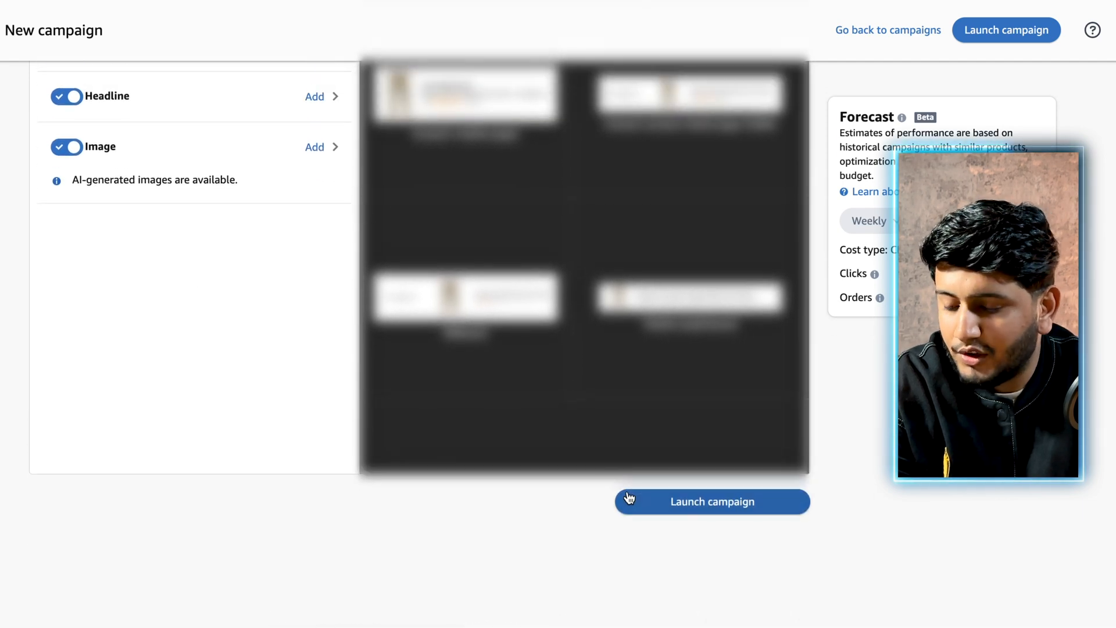
{"action": "scroll", "coordinate": [243, 448], "scroll_direction": "up", "scroll_amount": 10}
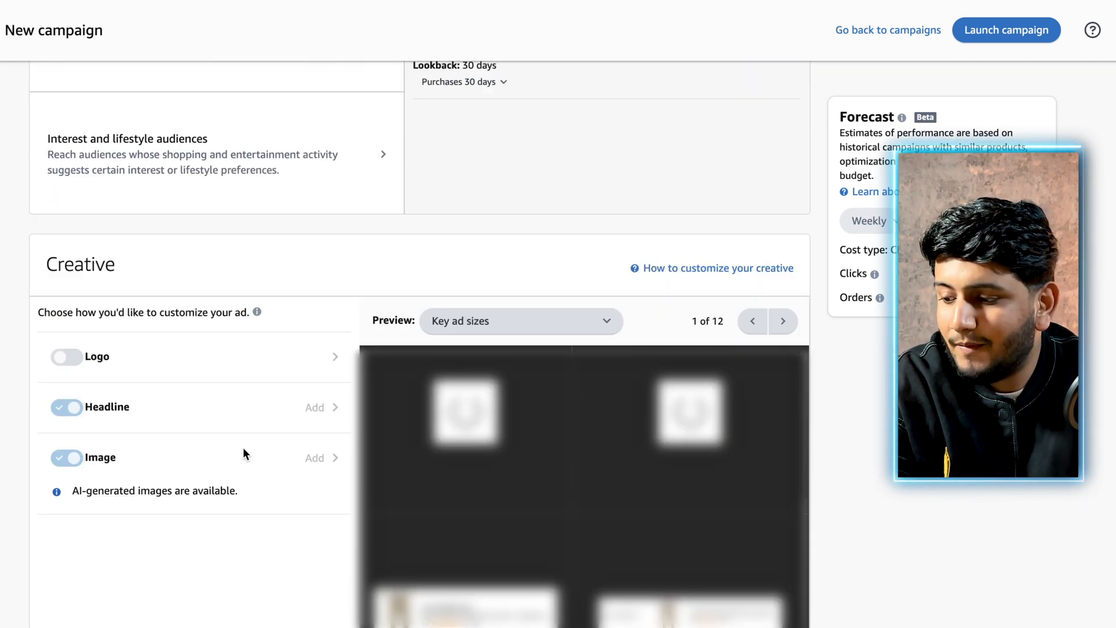
{"action": "scroll", "coordinate": [245, 455], "scroll_direction": "up", "scroll_amount": 4}
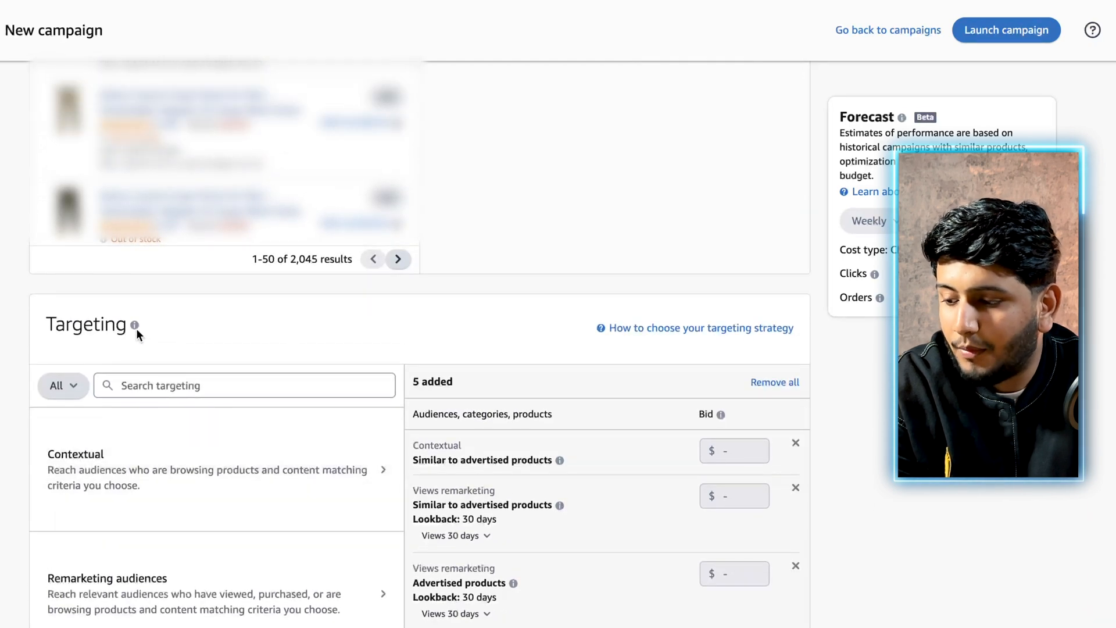
{"action": "mouse_move", "coordinate": [135, 327]}
{"action": "scroll", "coordinate": [231, 393], "scroll_direction": "down", "scroll_amount": 1}
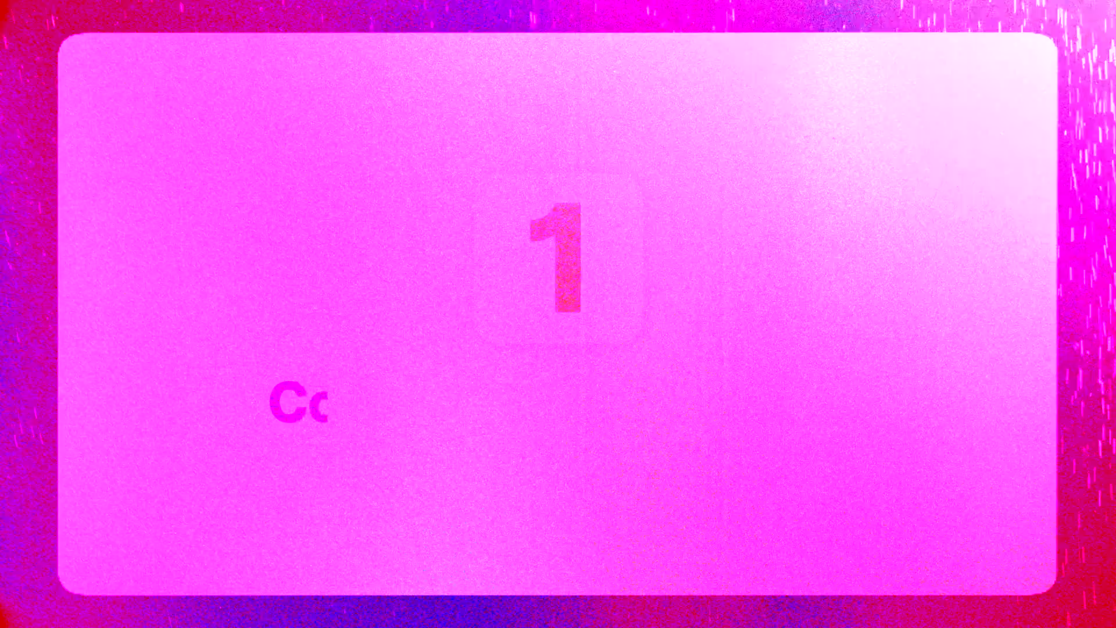